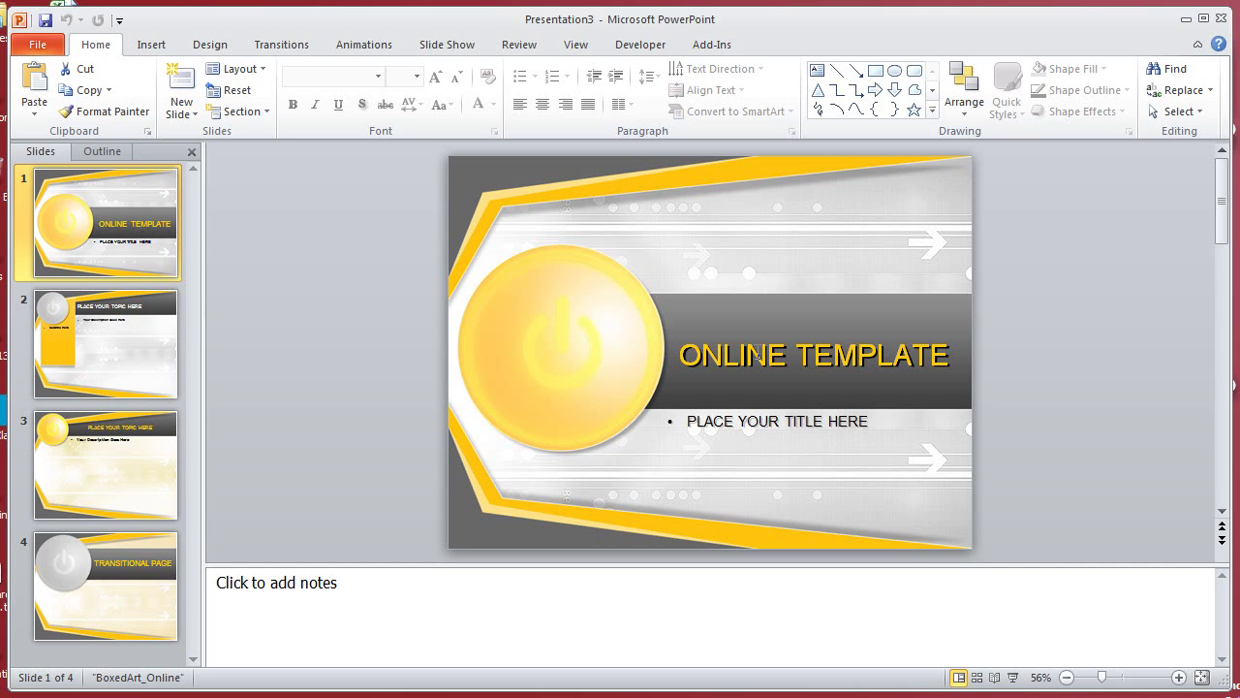
# Retitle slide 1 'My sample project' with the subtitle 'How to cite images/'
pyautogui.click(842, 368)
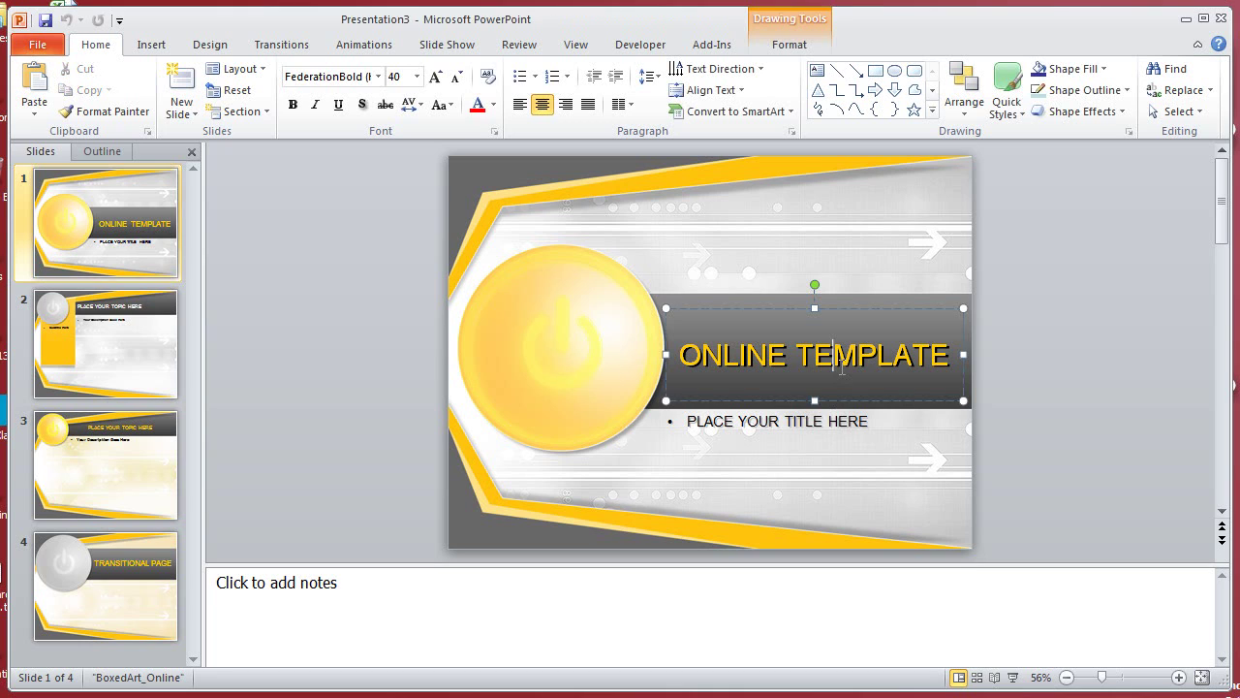
pyautogui.tripleClick(842, 368)
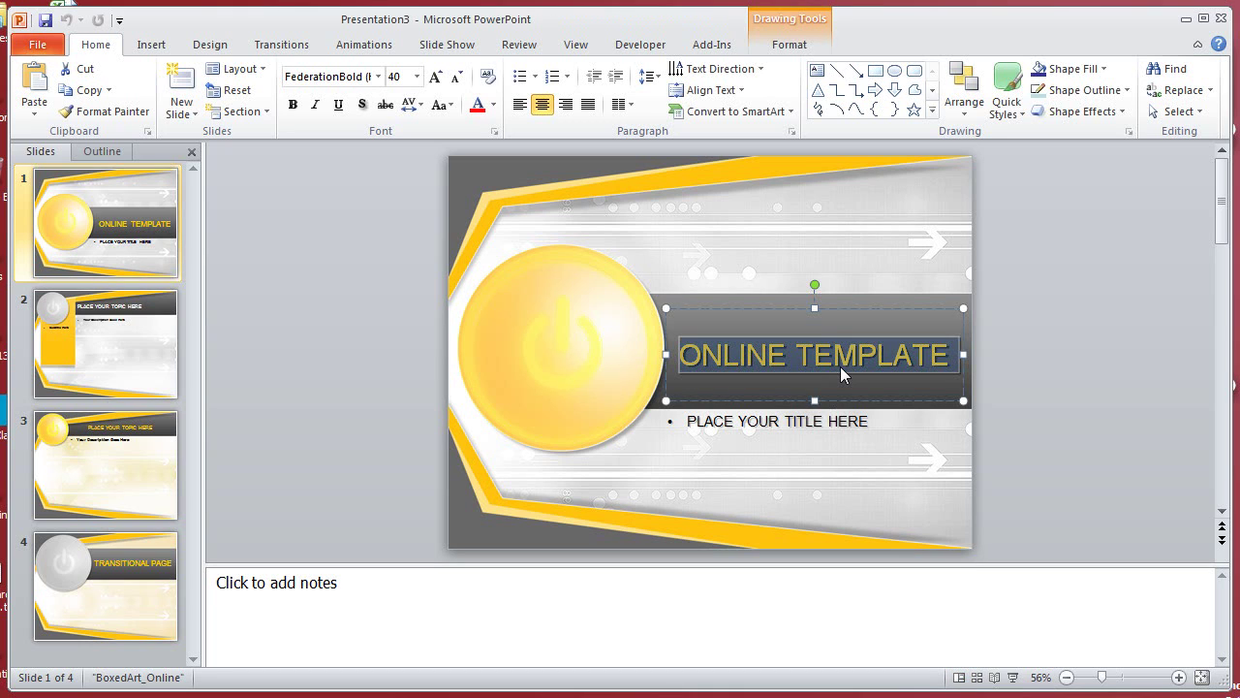
pyautogui.write('My sam')
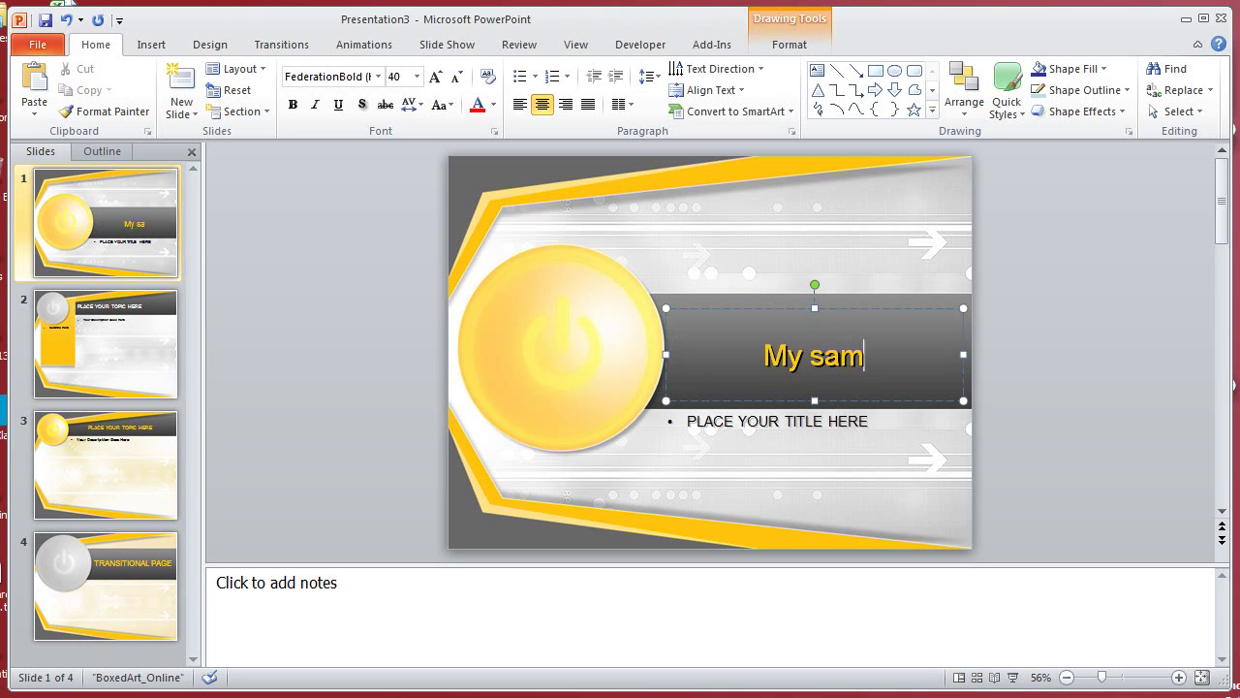
pyautogui.write('ple project')
pyautogui.click(814, 426)
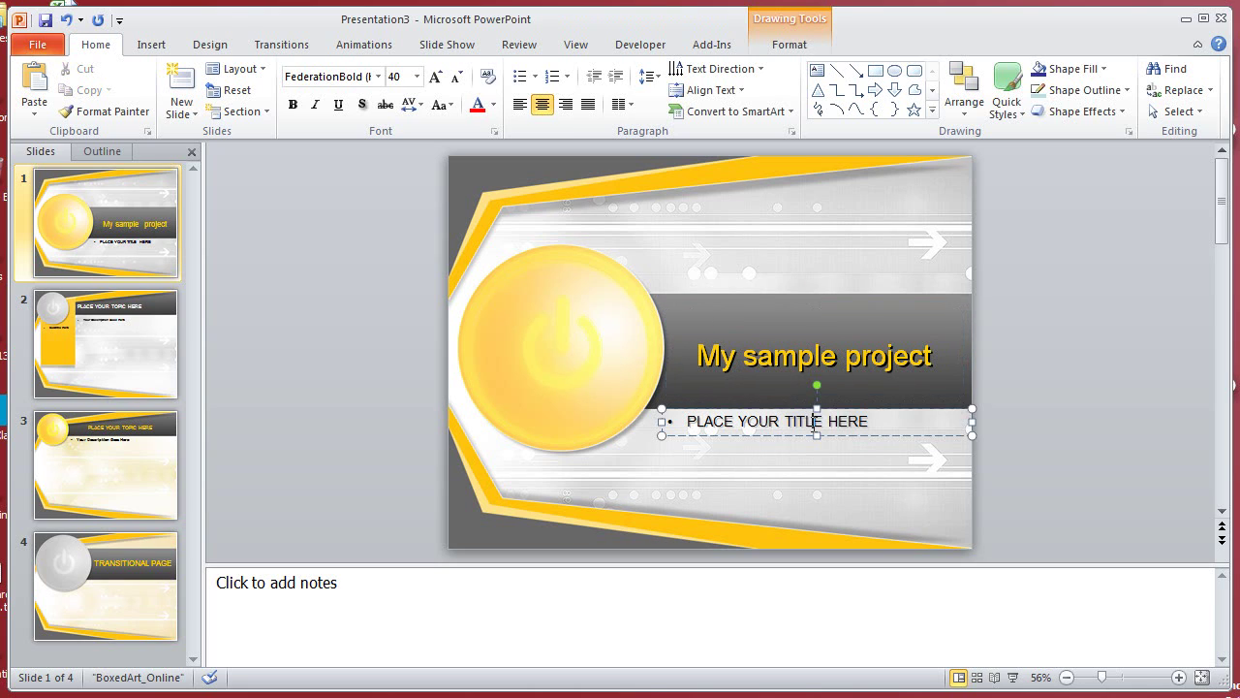
pyautogui.tripleClick(814, 426)
pyautogui.write('How to cite ')
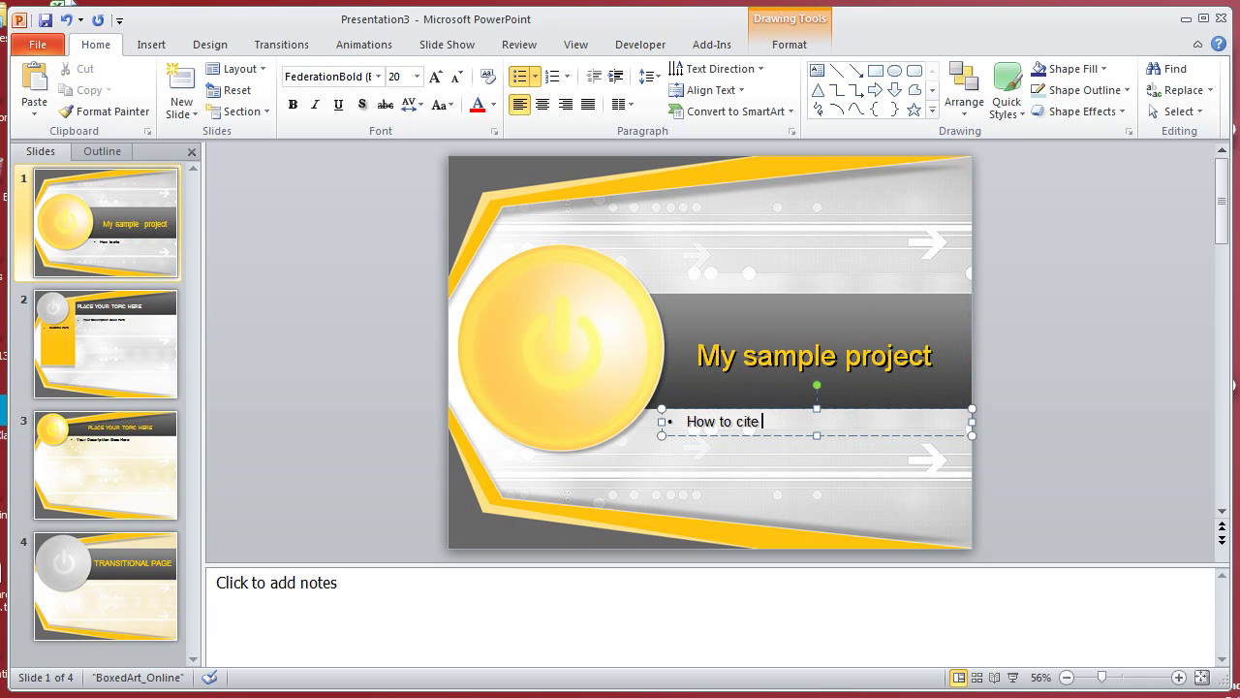
pyautogui.write('images/text.')
# Replace slide 2's placeholder title with 'Motherboards', then switch to the browser
pyautogui.click(155, 334)
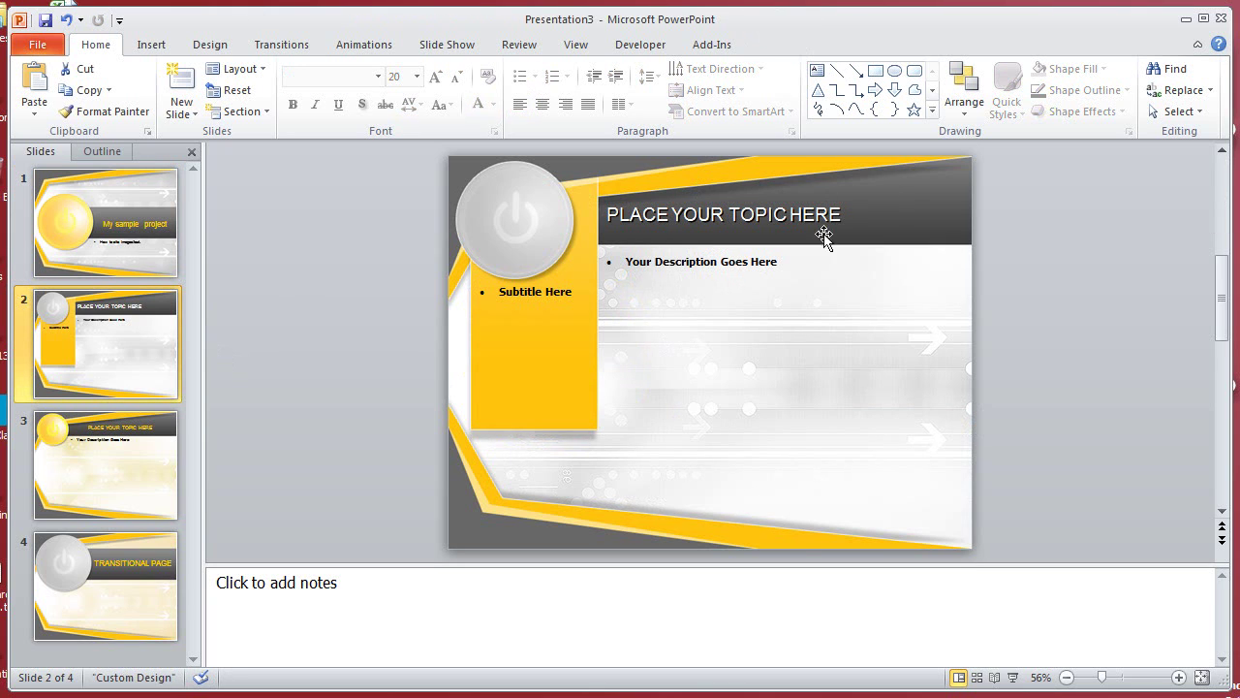
pyautogui.click(769, 215)
pyautogui.hotkey('ctrl', 'a')
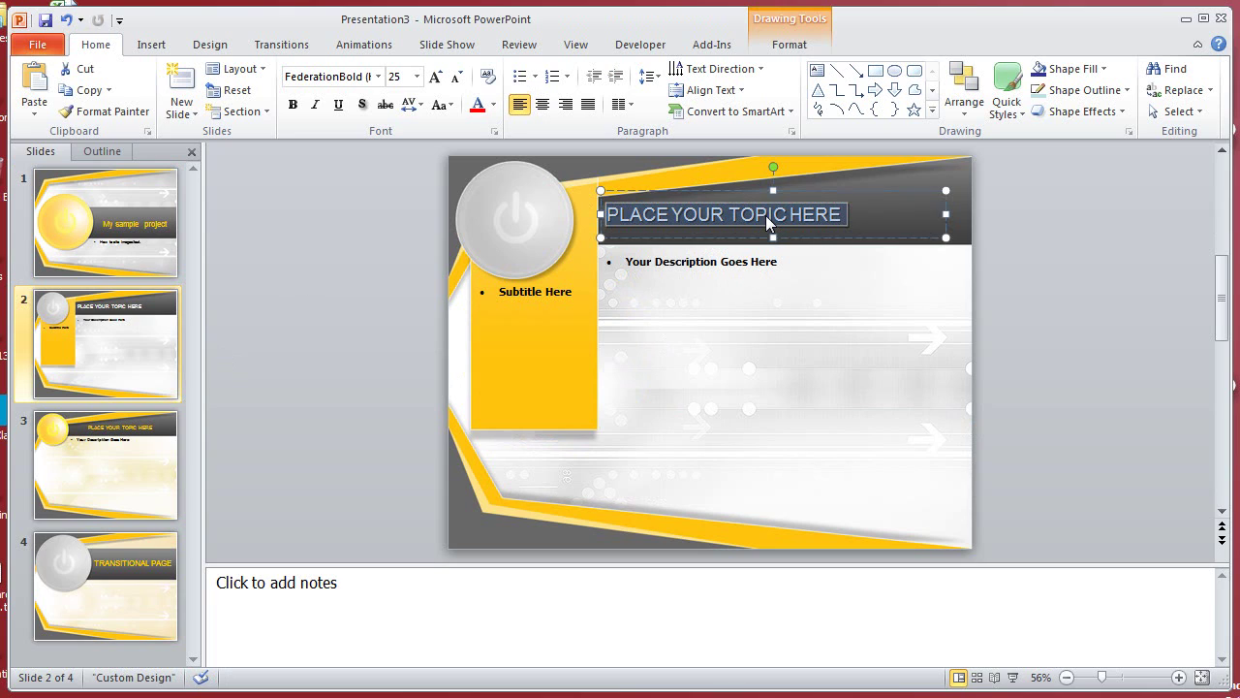
pyautogui.write('Motherb')
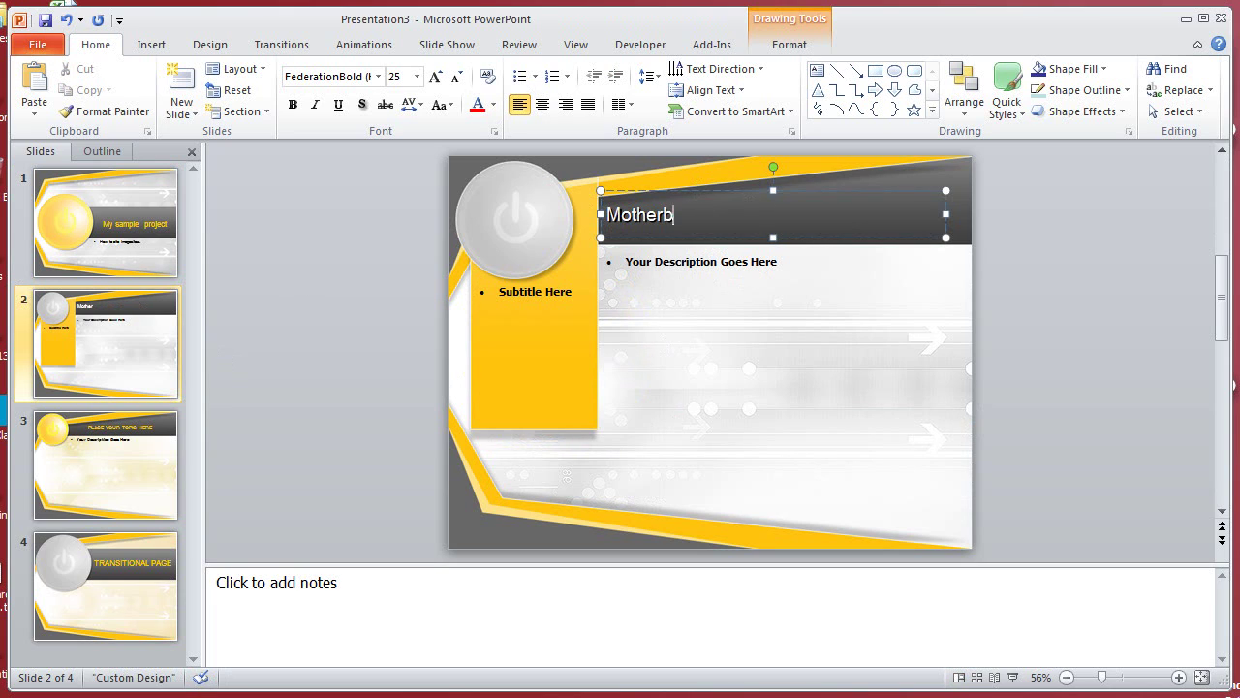
pyautogui.write('oards')
pyautogui.click(969, 357)
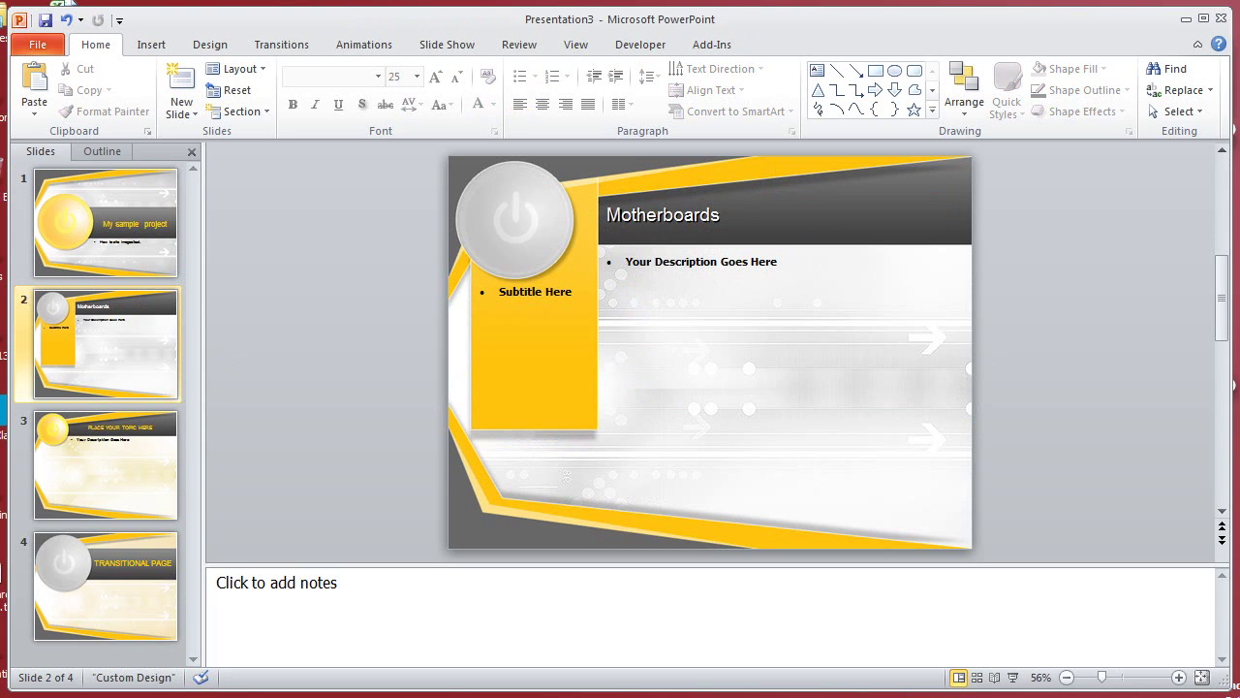
pyautogui.hotkey('alt', 'Tab')
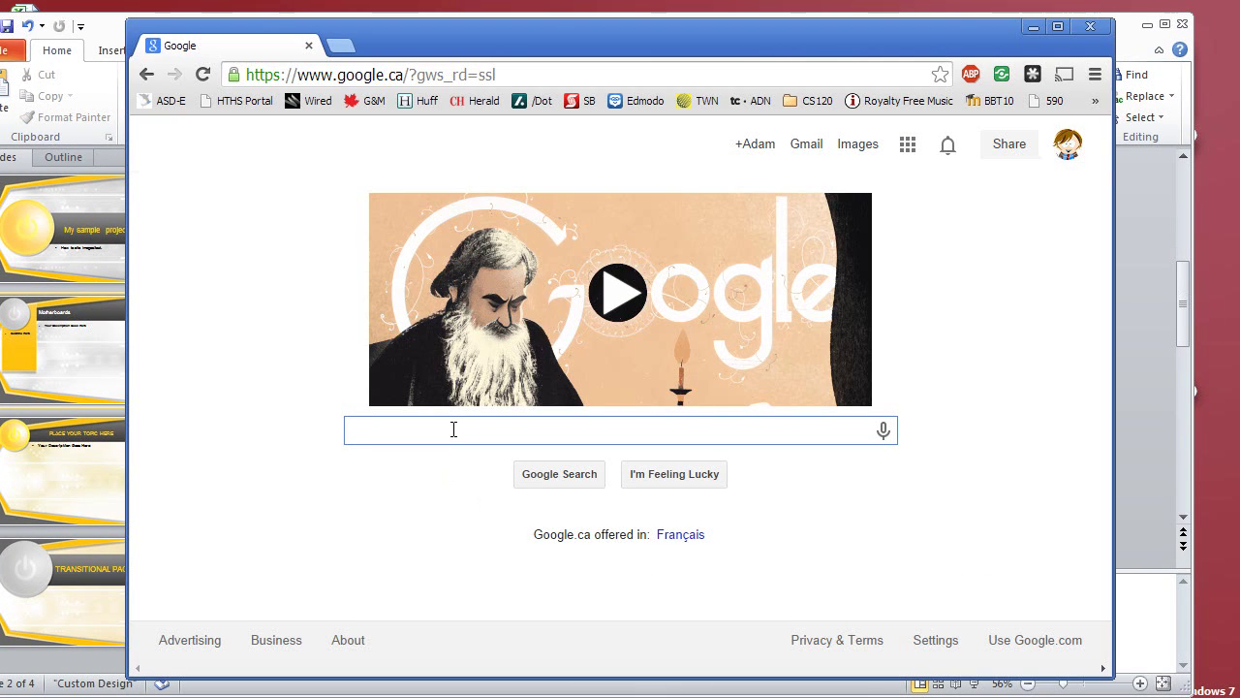
# Search Google for 'what is a motherboard' and look through the results
pyautogui.write('what is a motherboard')
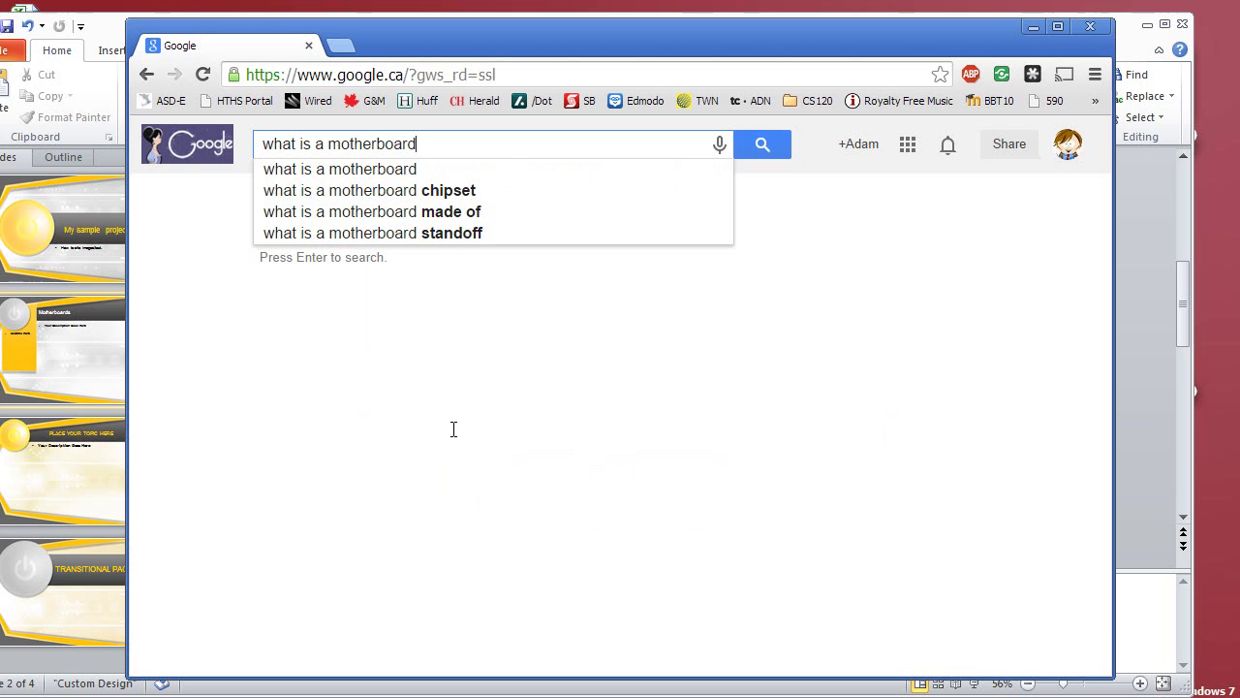
pyautogui.press('Return')
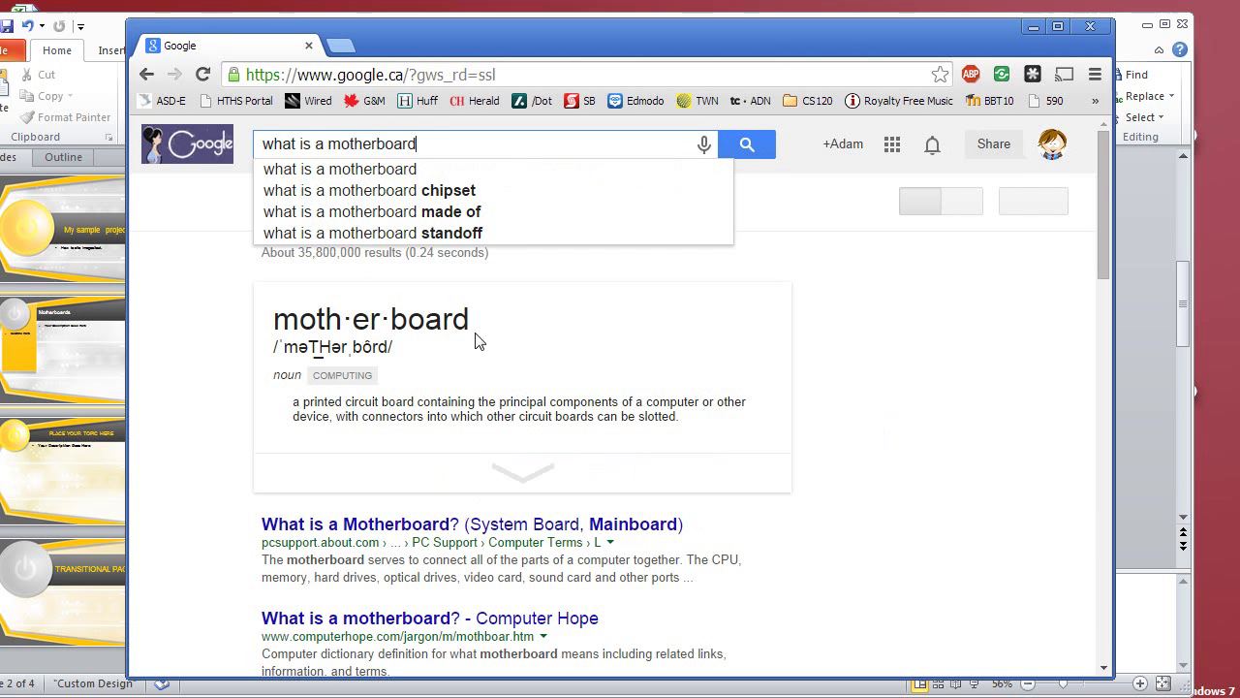
pyautogui.scroll(-1, 297, 545)
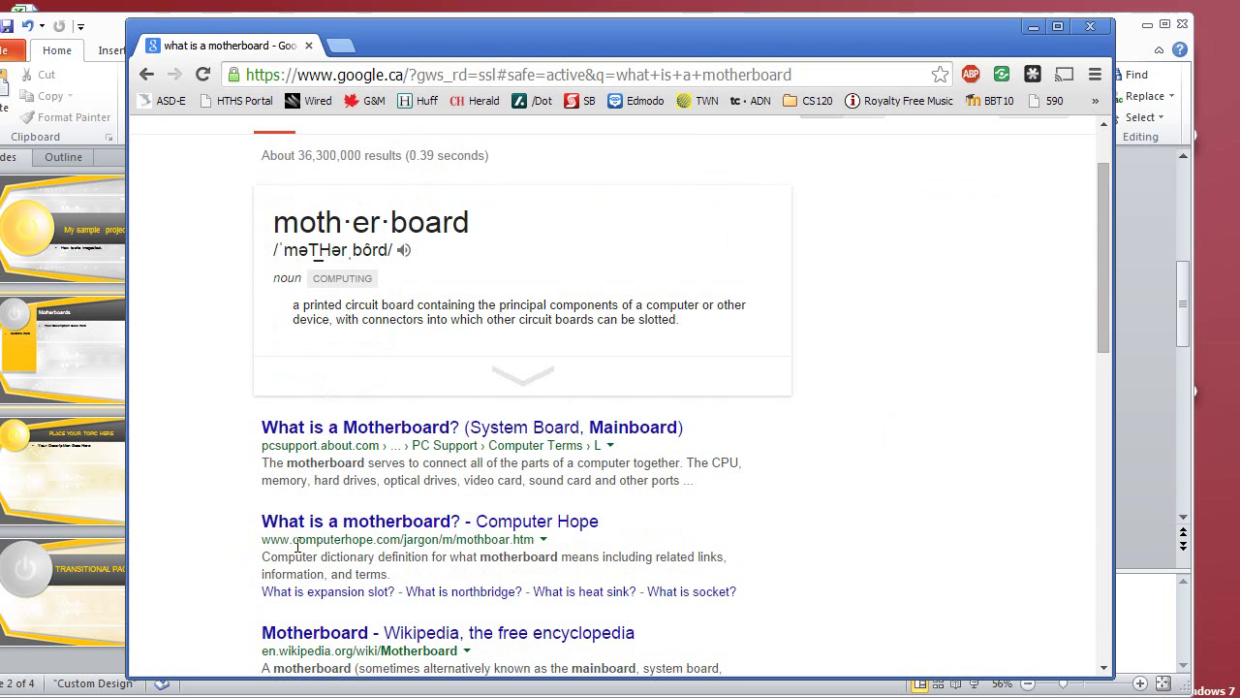
pyautogui.scroll(-2, 775, 543)
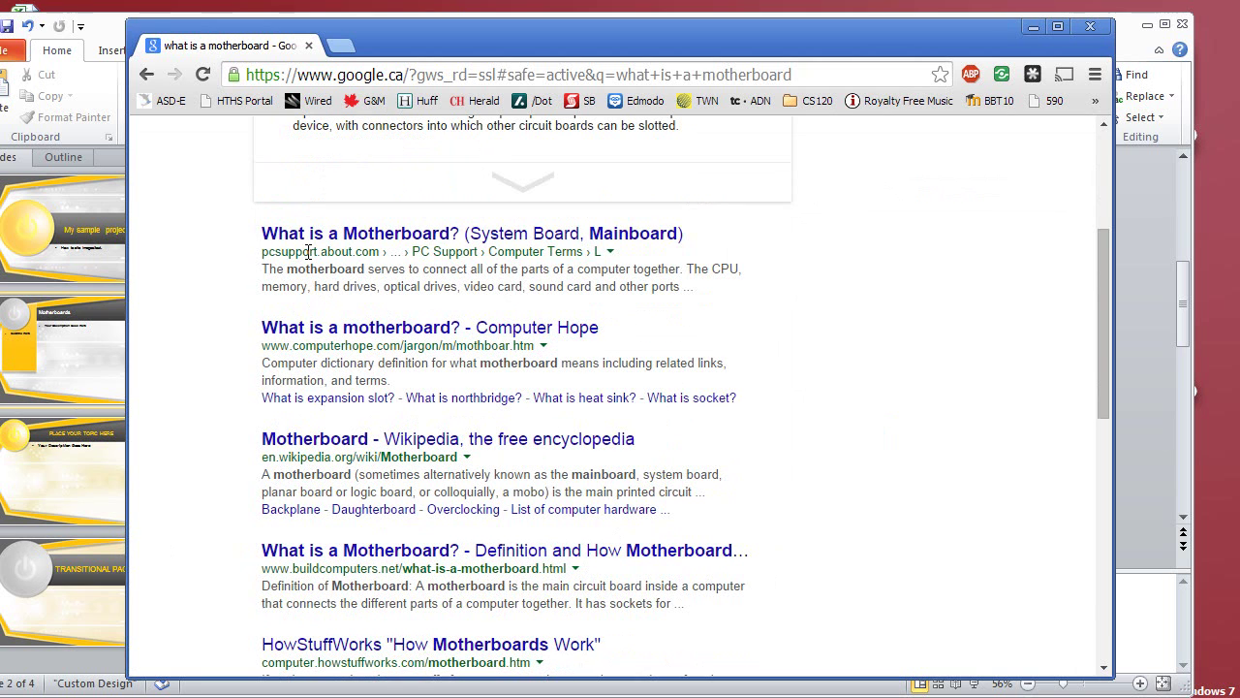
pyautogui.scroll(-2, 436, 261)
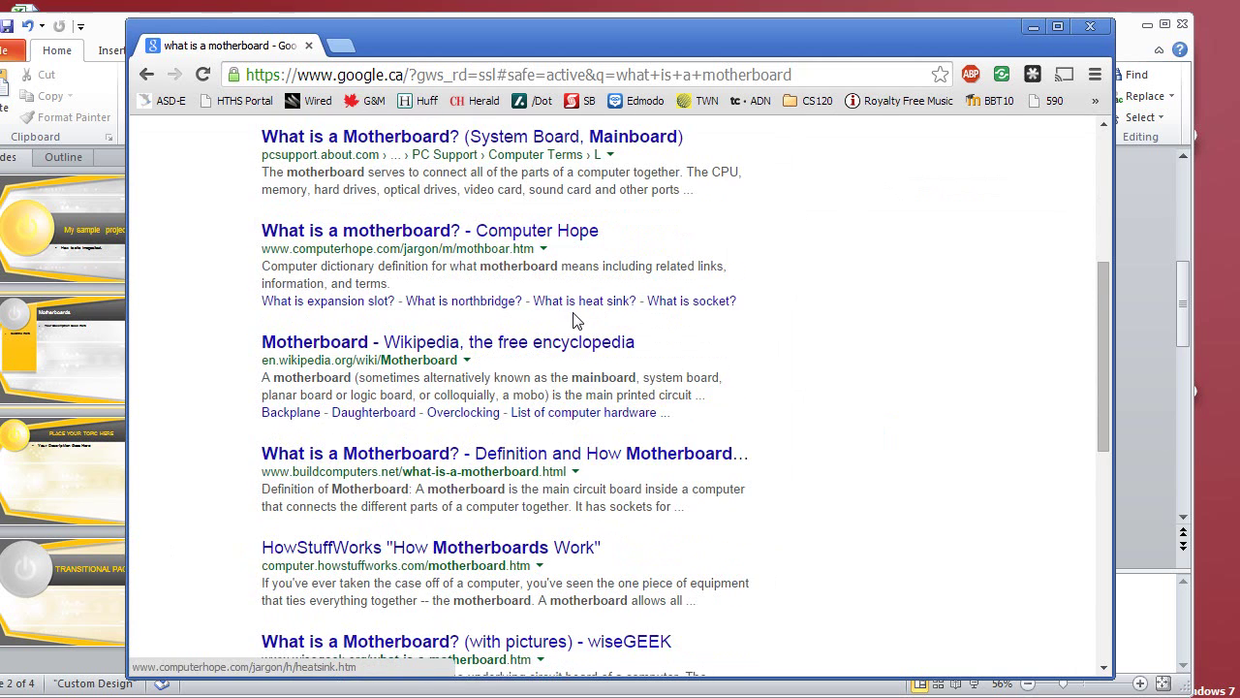
pyautogui.scroll(-2, 543, 446)
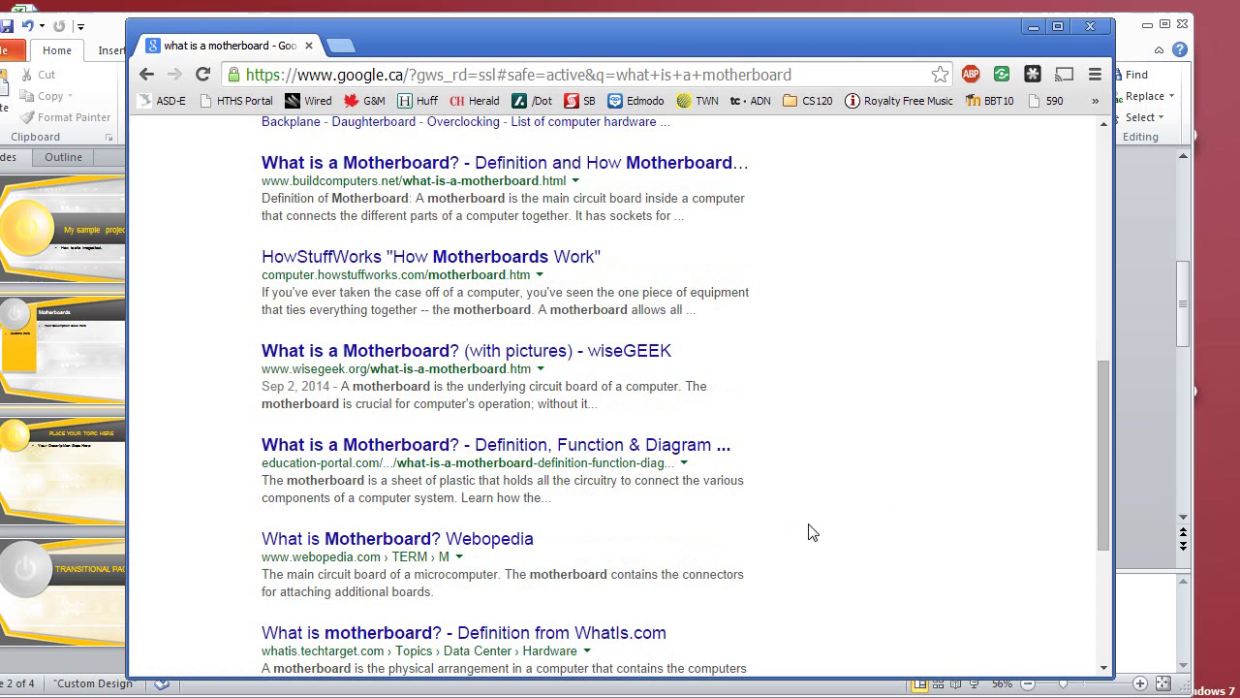
pyautogui.scroll(-3, 852, 507)
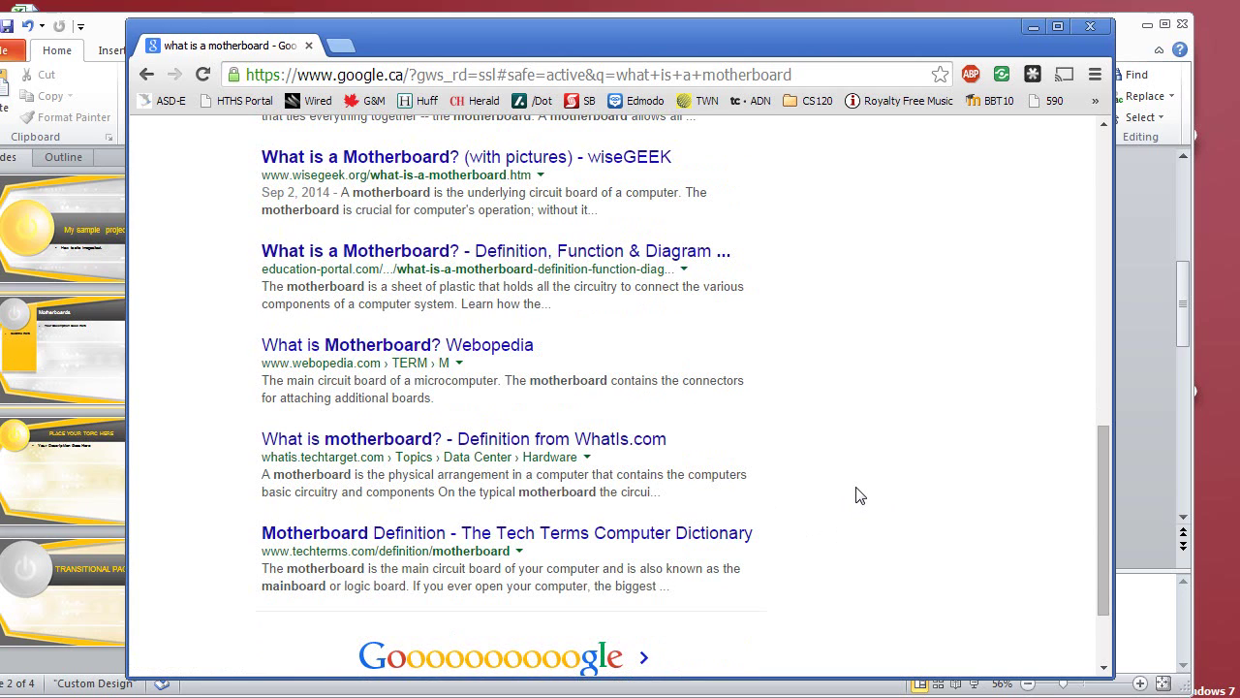
pyautogui.scroll(5, 860, 498)
pyautogui.scroll(2, 857, 494)
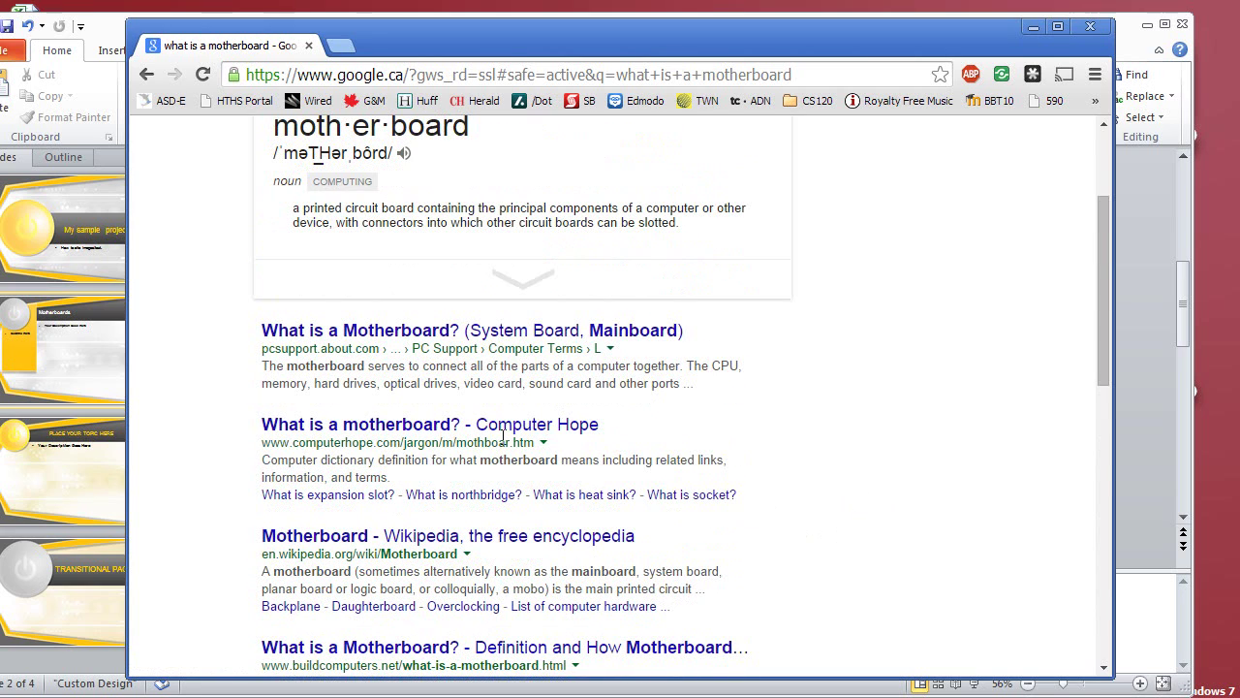
# Open the about.com motherboard article and select its 'What is a Motherboard?' definition paragraph
pyautogui.click(644, 337)
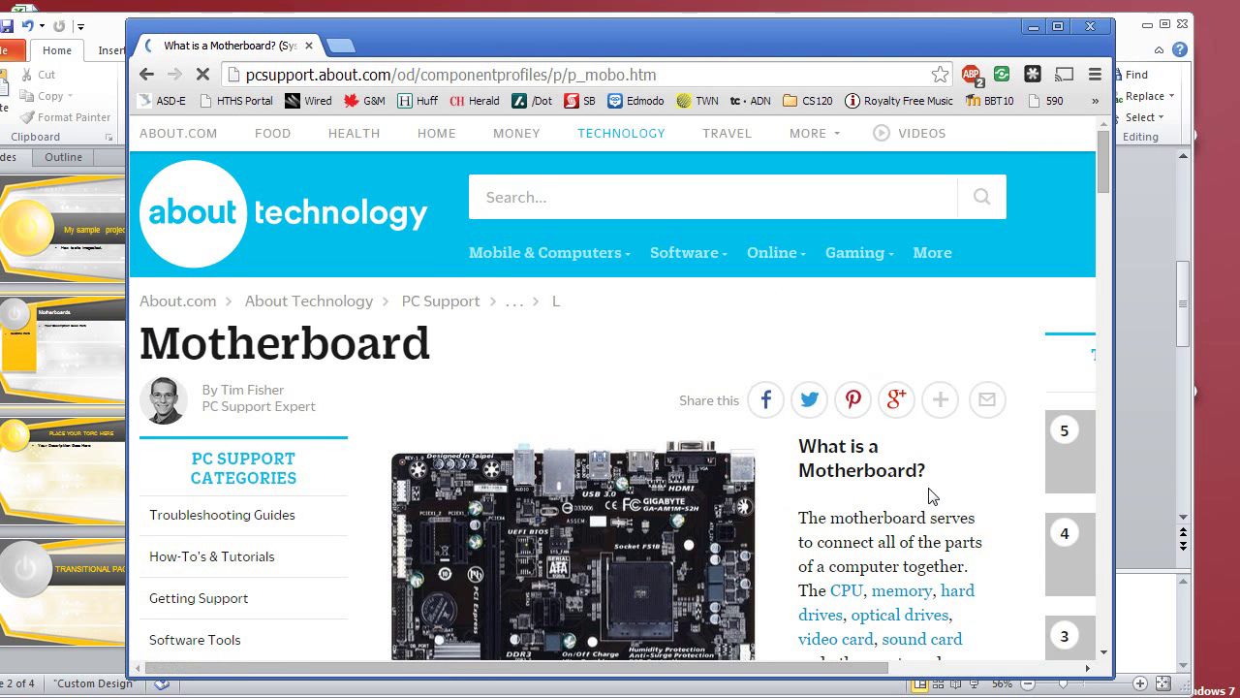
pyautogui.scroll(-1, 858, 533)
pyautogui.scroll(-1, 848, 538)
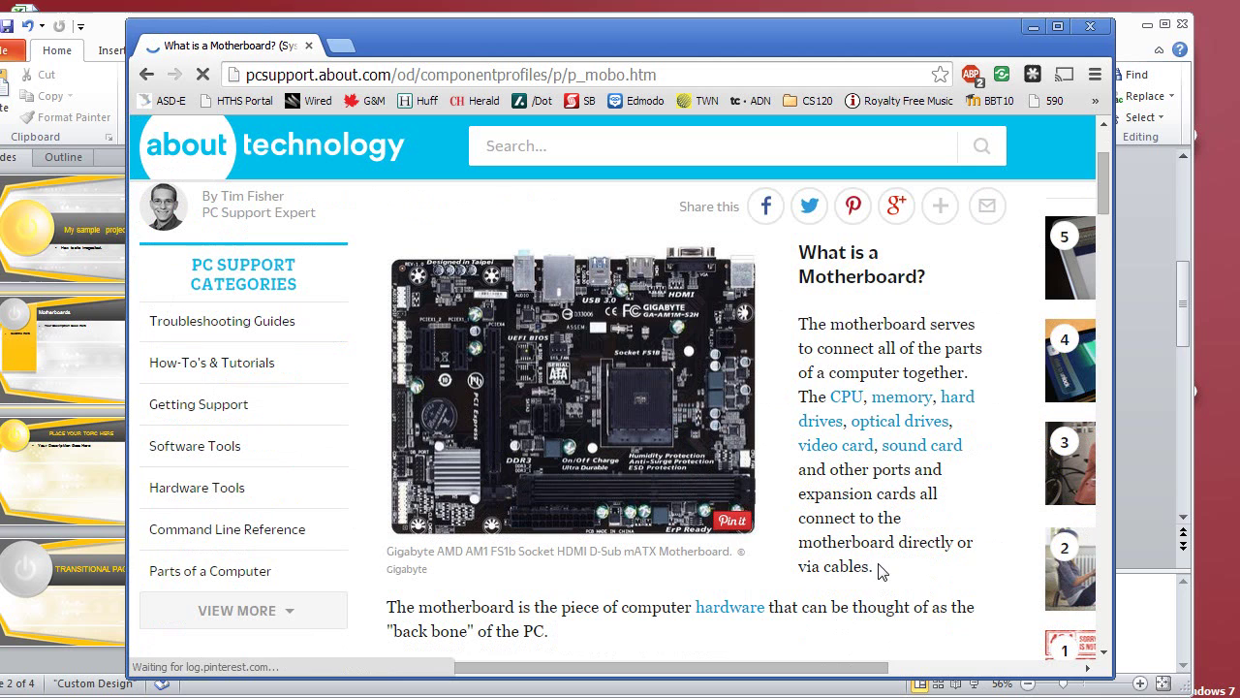
pyautogui.moveTo(873, 572); pyautogui.dragTo(803, 326)
pyautogui.hotkey('ctrl', 'c')
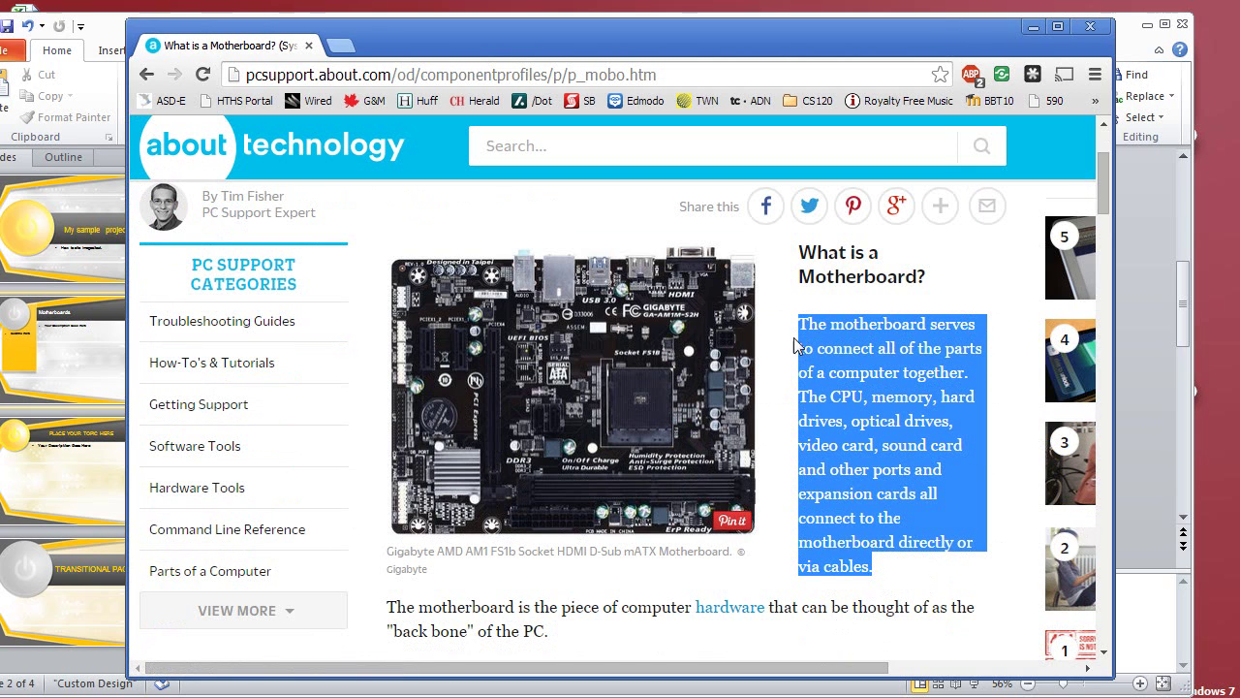
# Paste the motherboard paragraph into a new Notepad document and cut it back out as plain text
pyautogui.press('super')
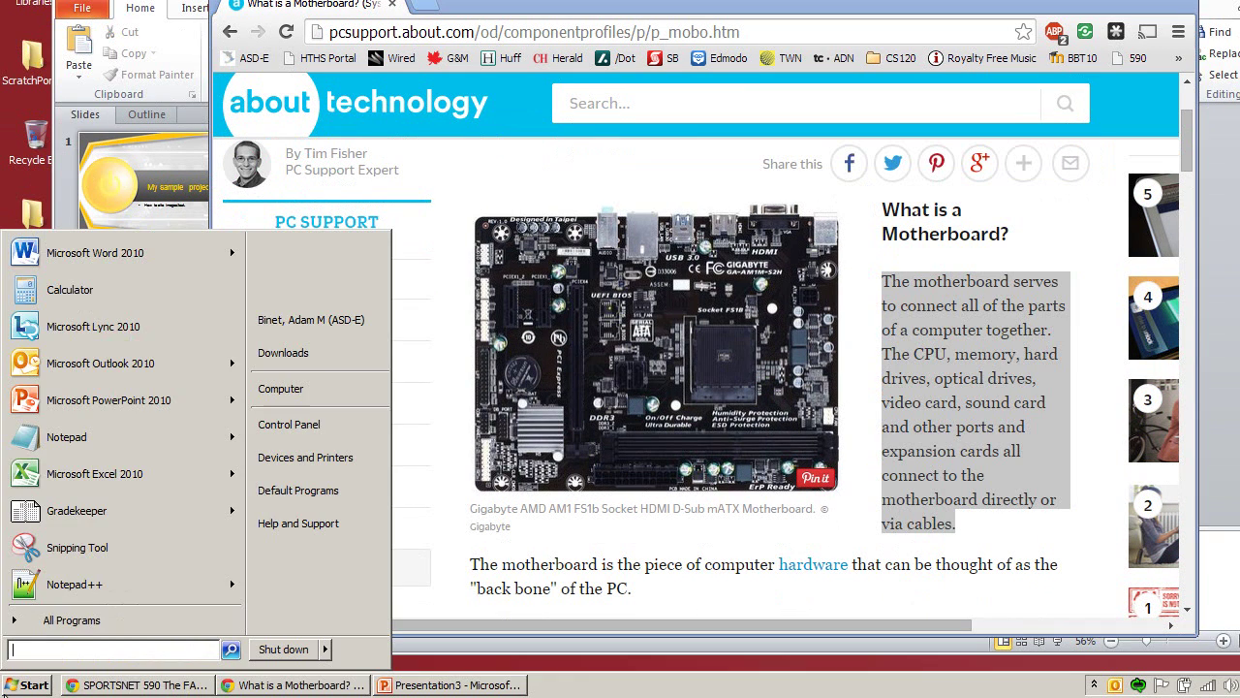
pyautogui.write('notepad')
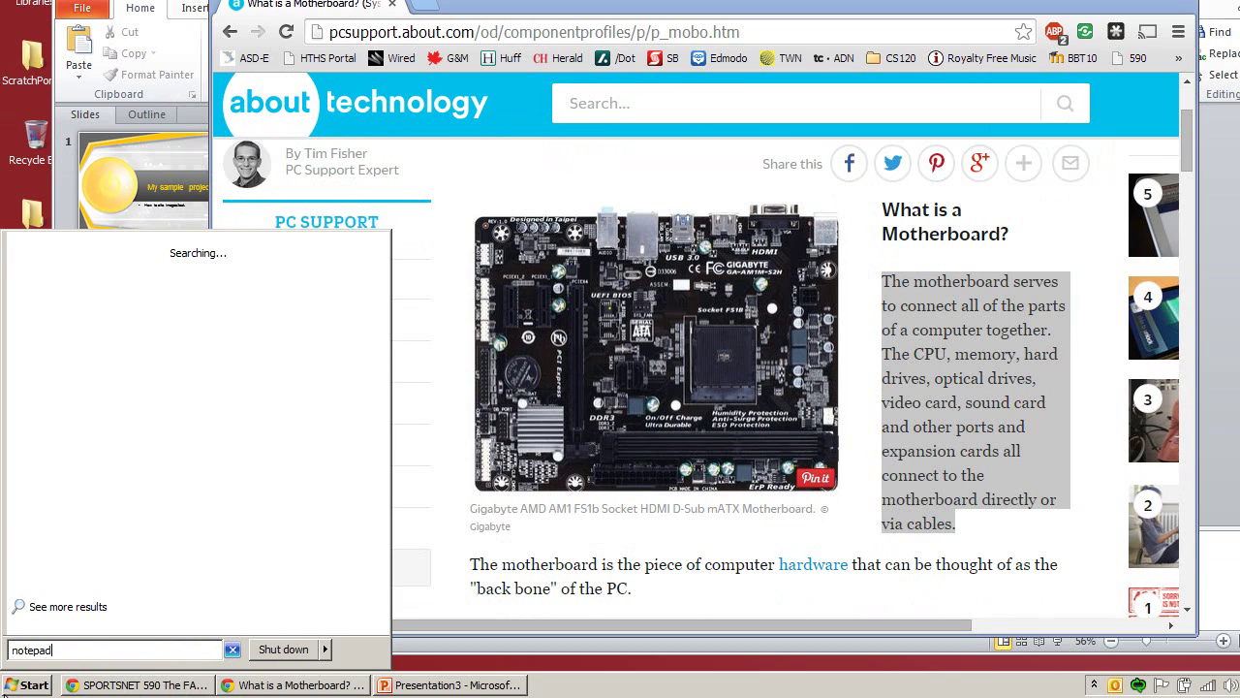
pyautogui.press('Escape')
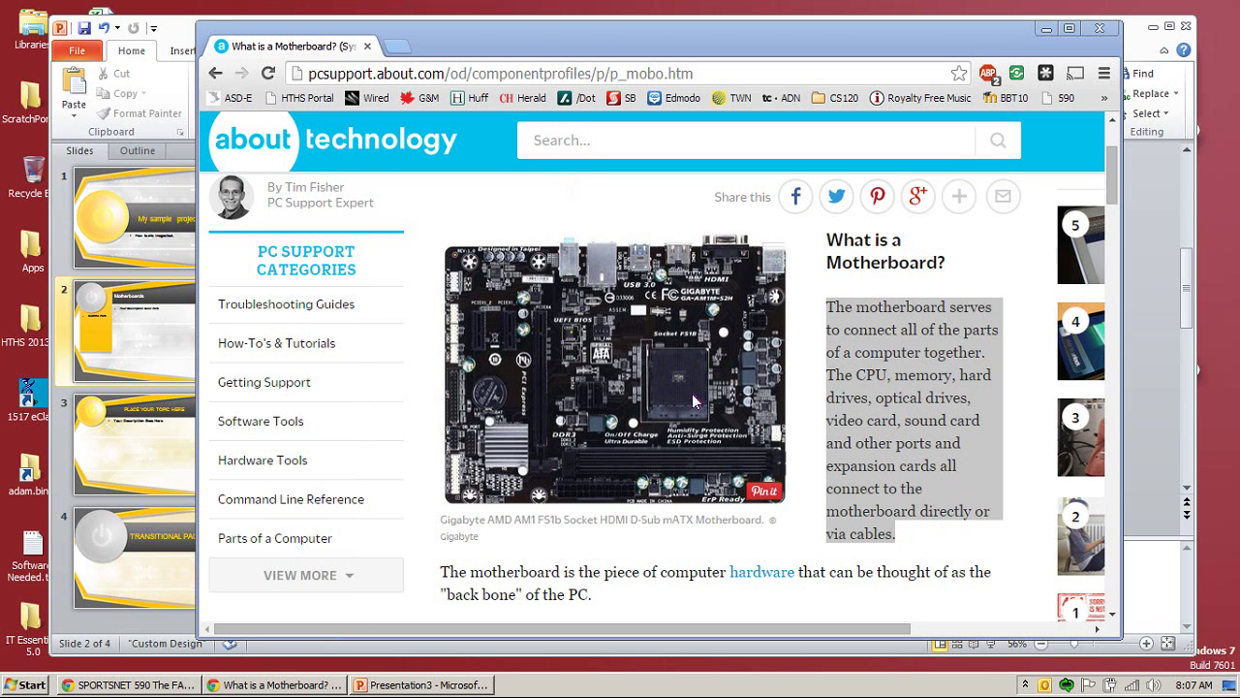
pyautogui.click(647, 29)
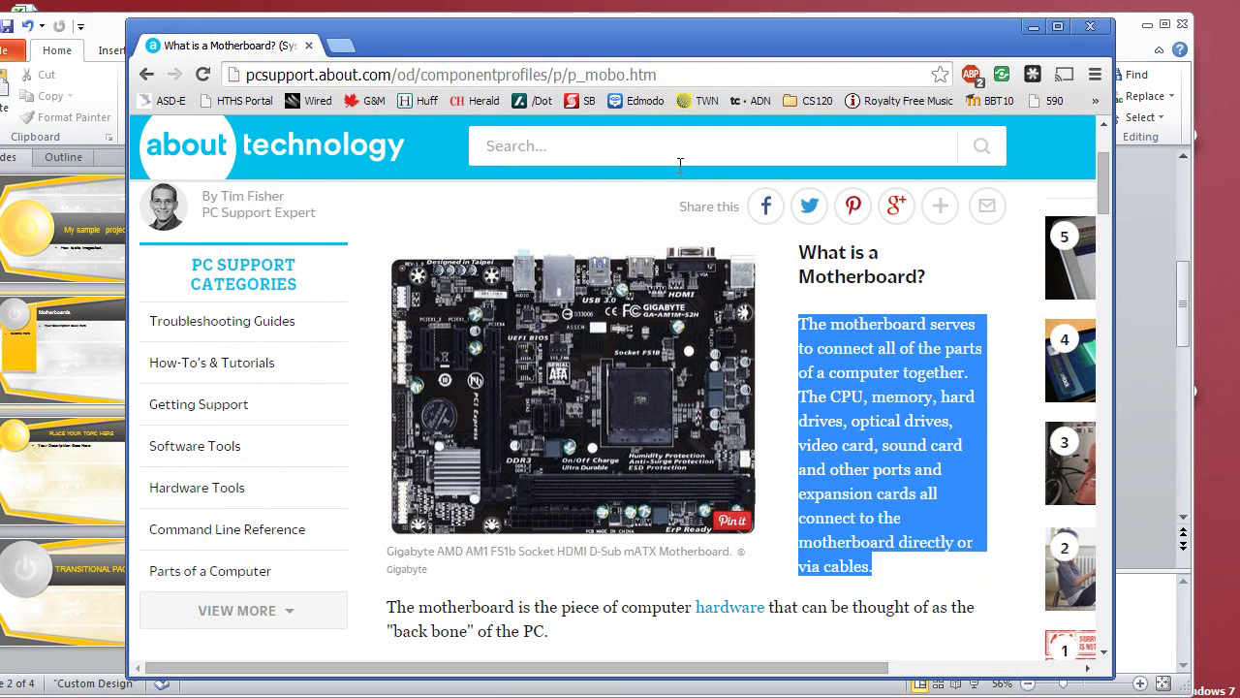
pyautogui.hotkey('ctrl', 'v')
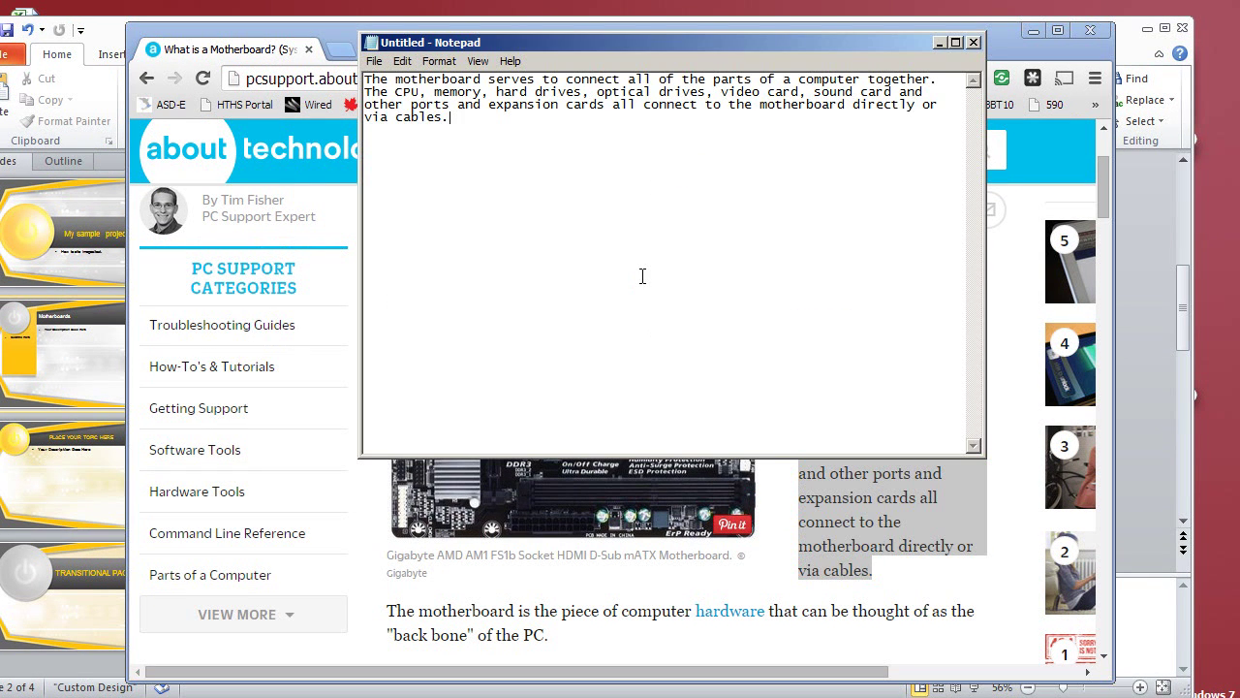
pyautogui.hotkey('ctrl', 'a')
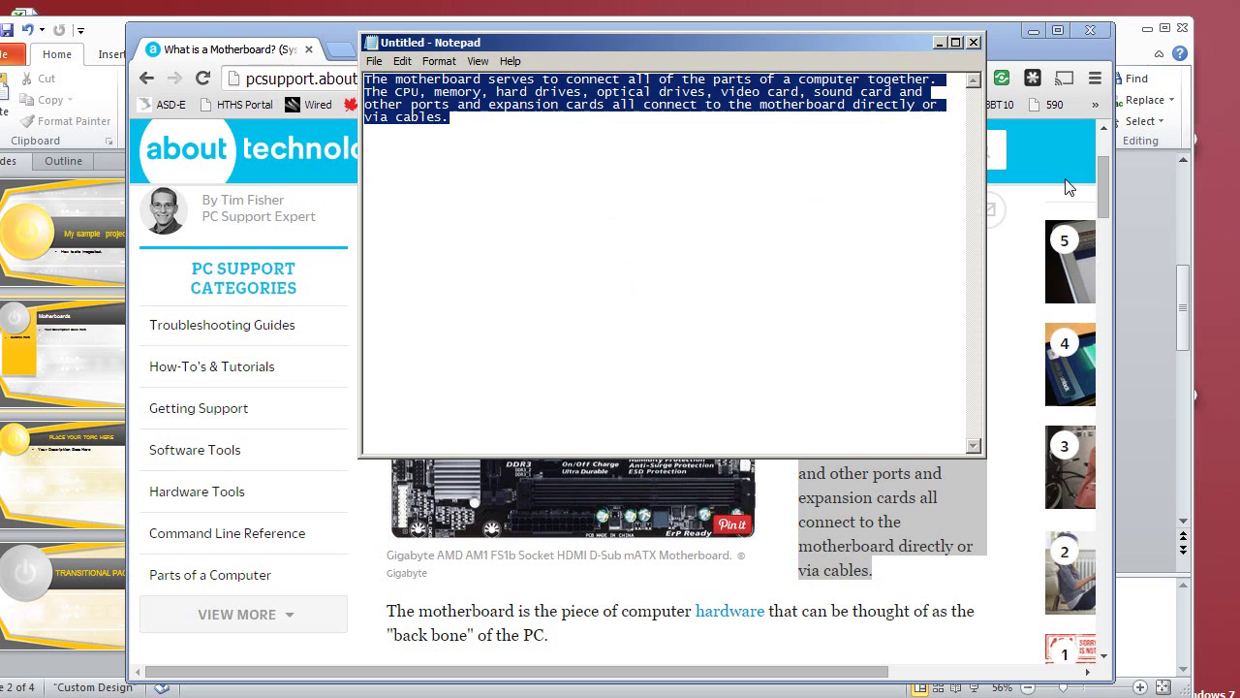
pyautogui.hotkey('ctrl', 'x')
pyautogui.click(1183, 249)
# Replace 'Your Description Goes Here' with the motherboard paragraph and add an opening quotation mark
pyautogui.click(766, 263)
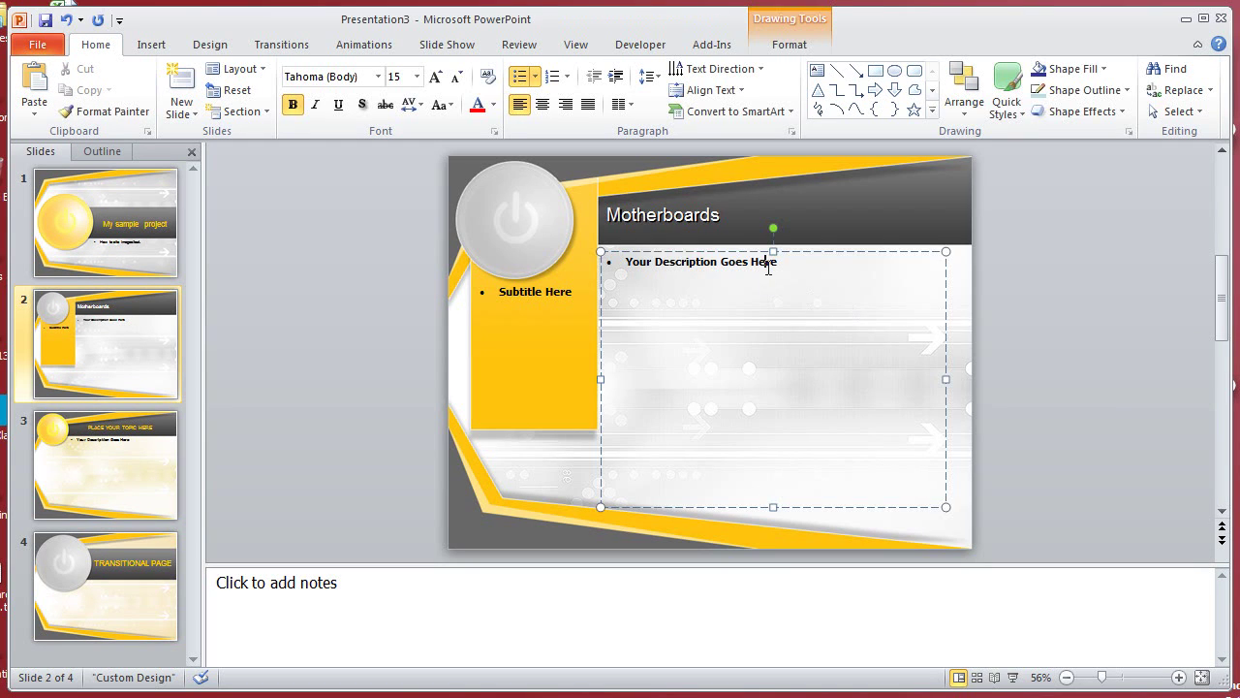
pyautogui.hotkey('ctrl', 'a')
pyautogui.hotkey('ctrl', 'v')
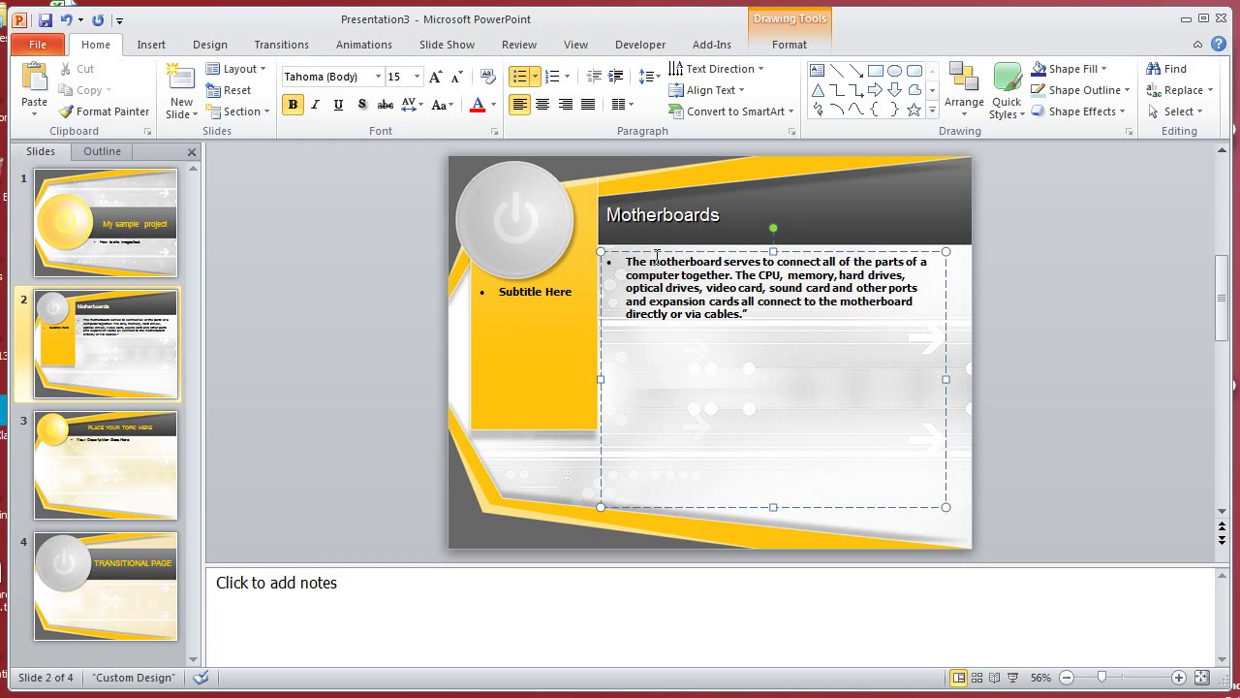
pyautogui.hotkey('ctrl', 'Home')
pyautogui.write('"')
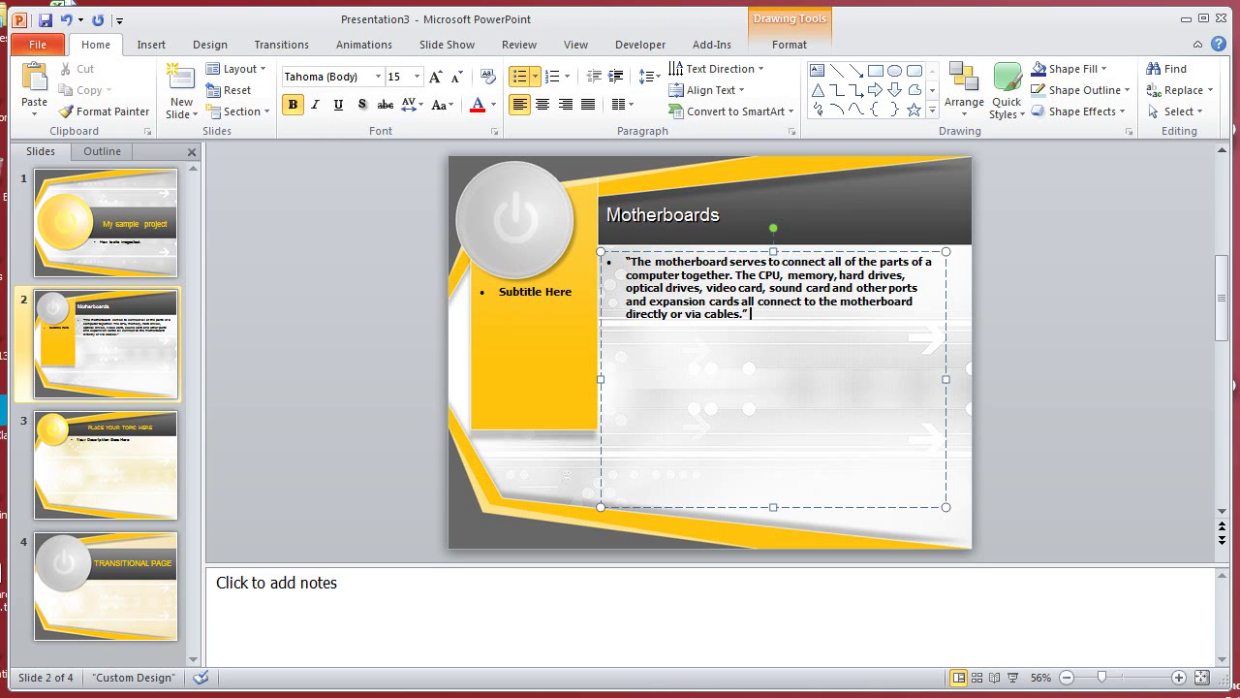
# Credit the quoted definition to 'About.com'
pyautogui.hotkey('alt', 'Tab')
pyautogui.hotkey('alt', 'Tab')
pyautogui.hotkey('alt', 'Tab')
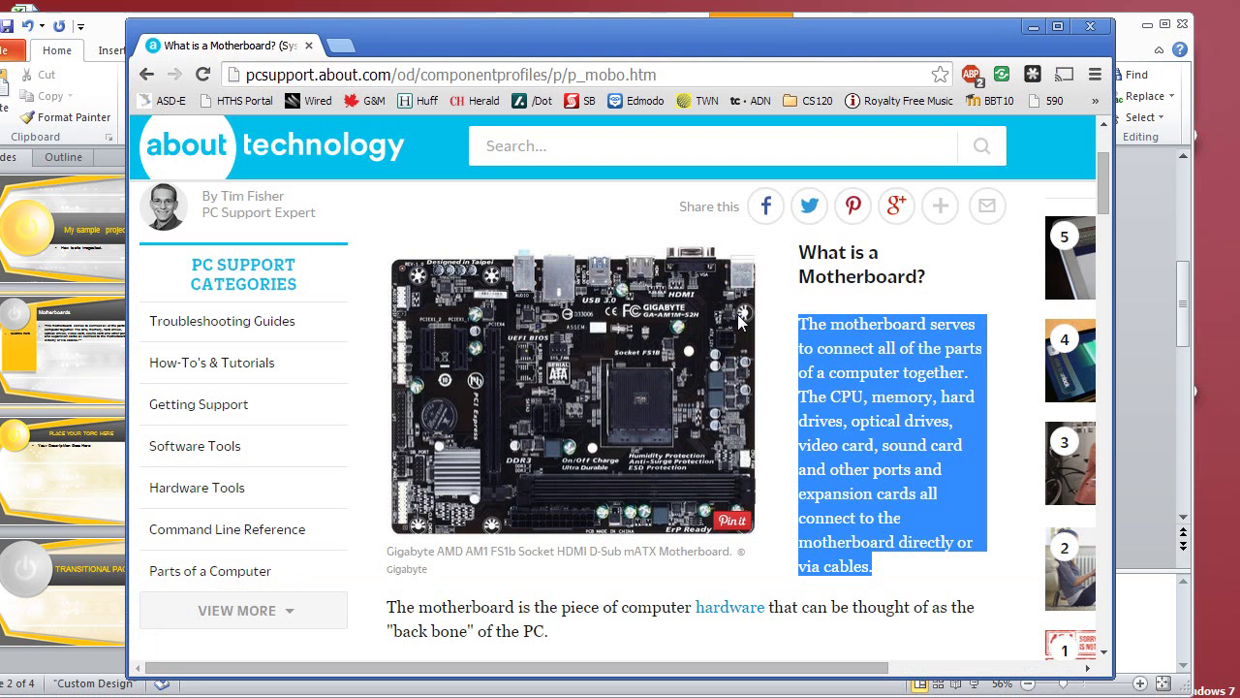
pyautogui.hotkey('alt', 'Tab')
pyautogui.write('A')
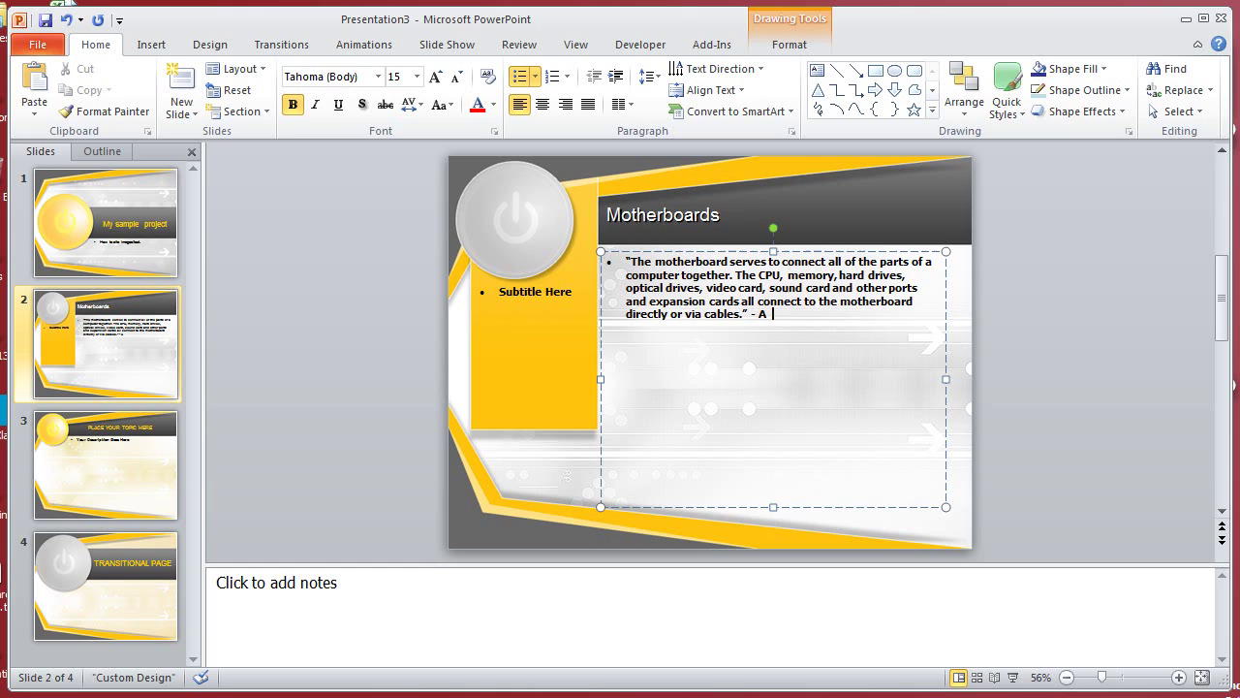
pyautogui.write('bout.com')
# Write 'Body text:' in slide 2's notes followed by the about.com article URL
pyautogui.click(447, 601)
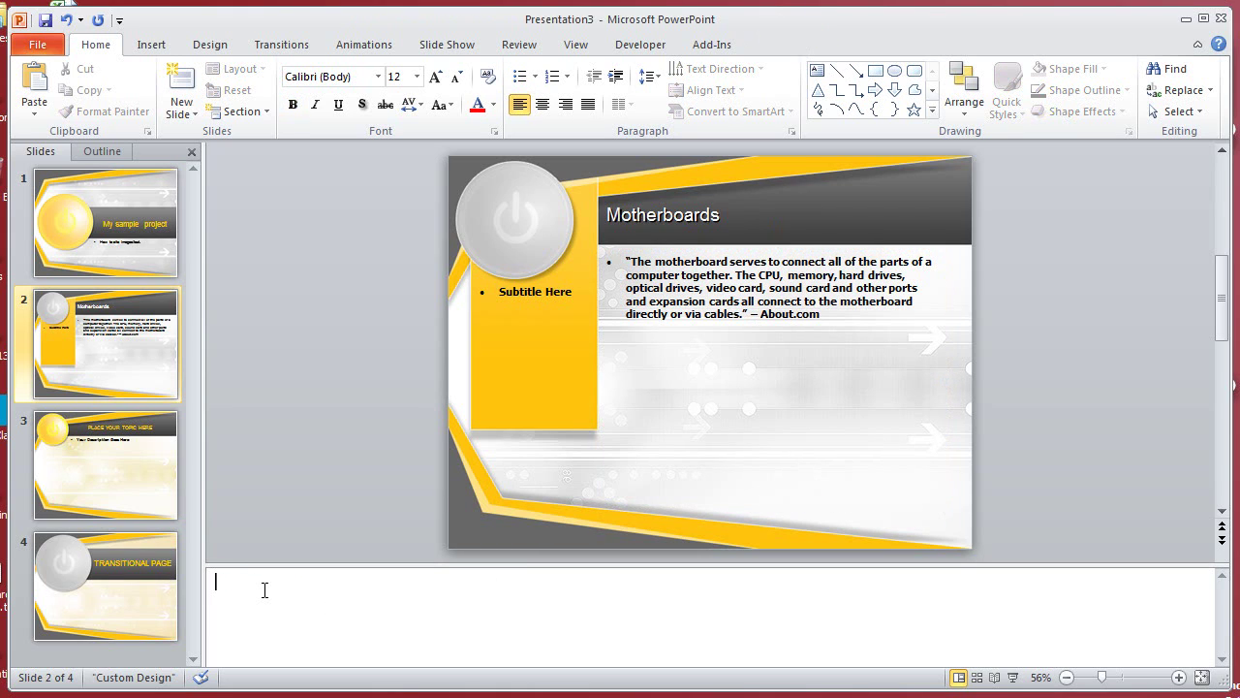
pyautogui.write('Body text:')
pyautogui.hotkey('alt', 'Tab')
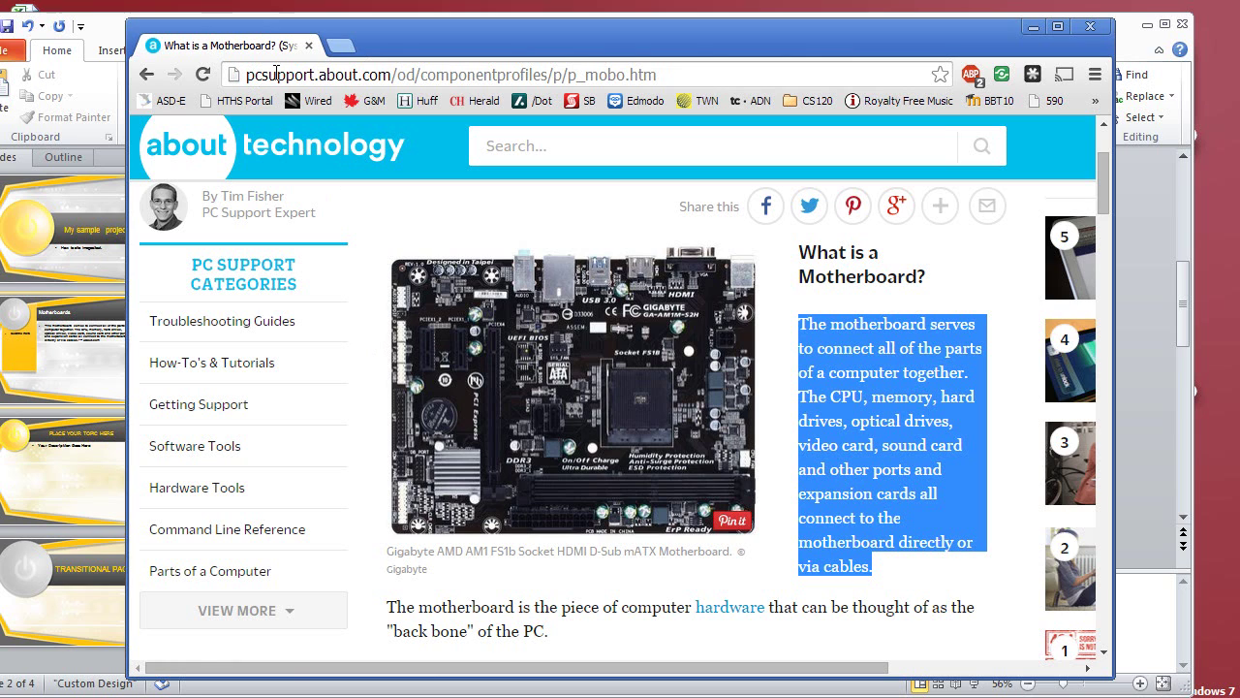
pyautogui.click(515, 73)
pyautogui.rightClick(625, 74)
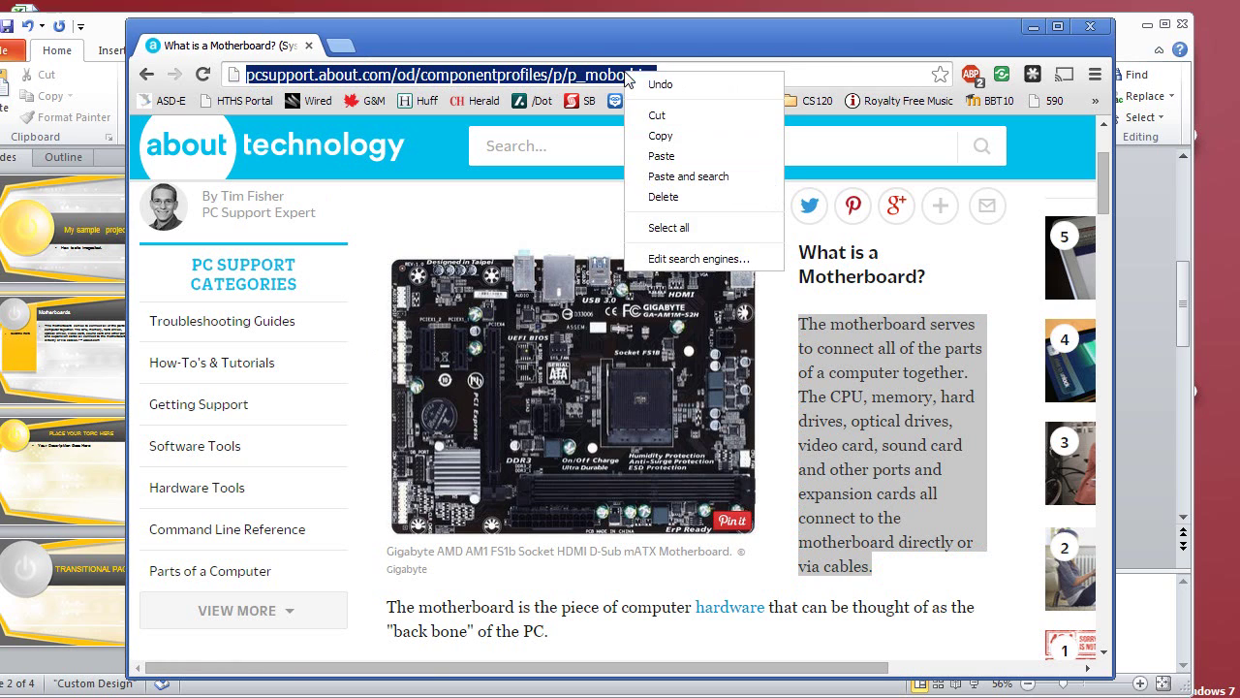
pyautogui.click(664, 139)
pyautogui.click(1144, 330)
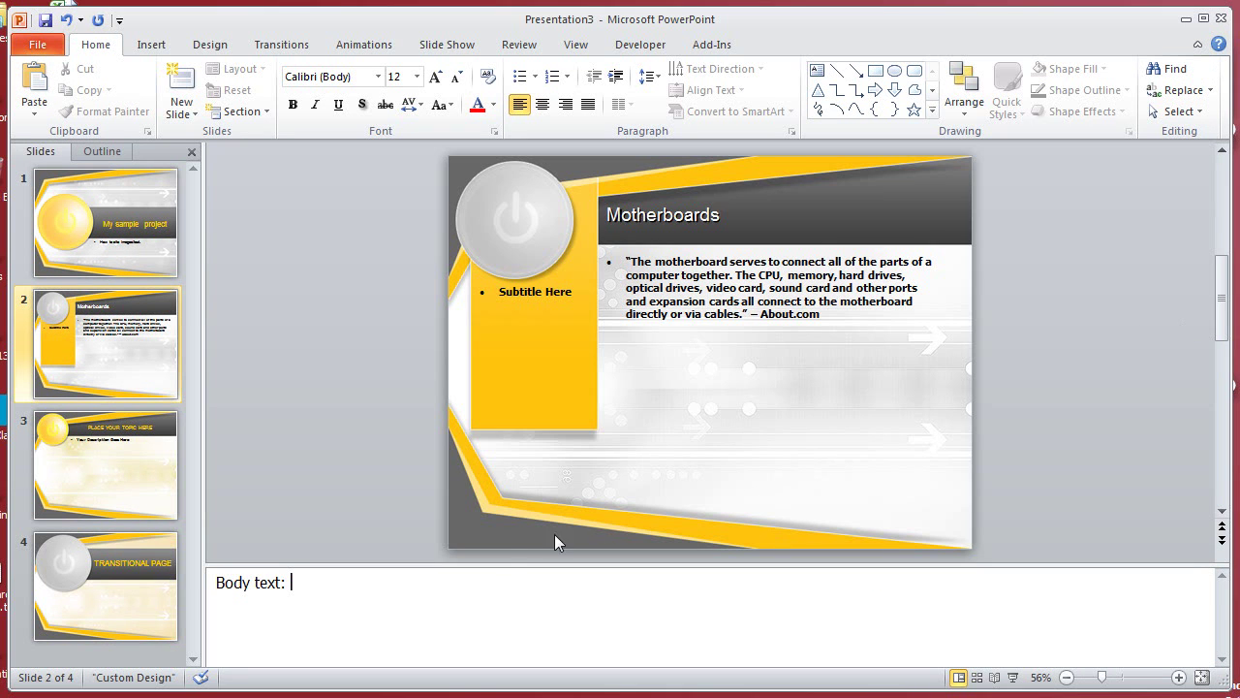
pyautogui.rightClick(337, 591)
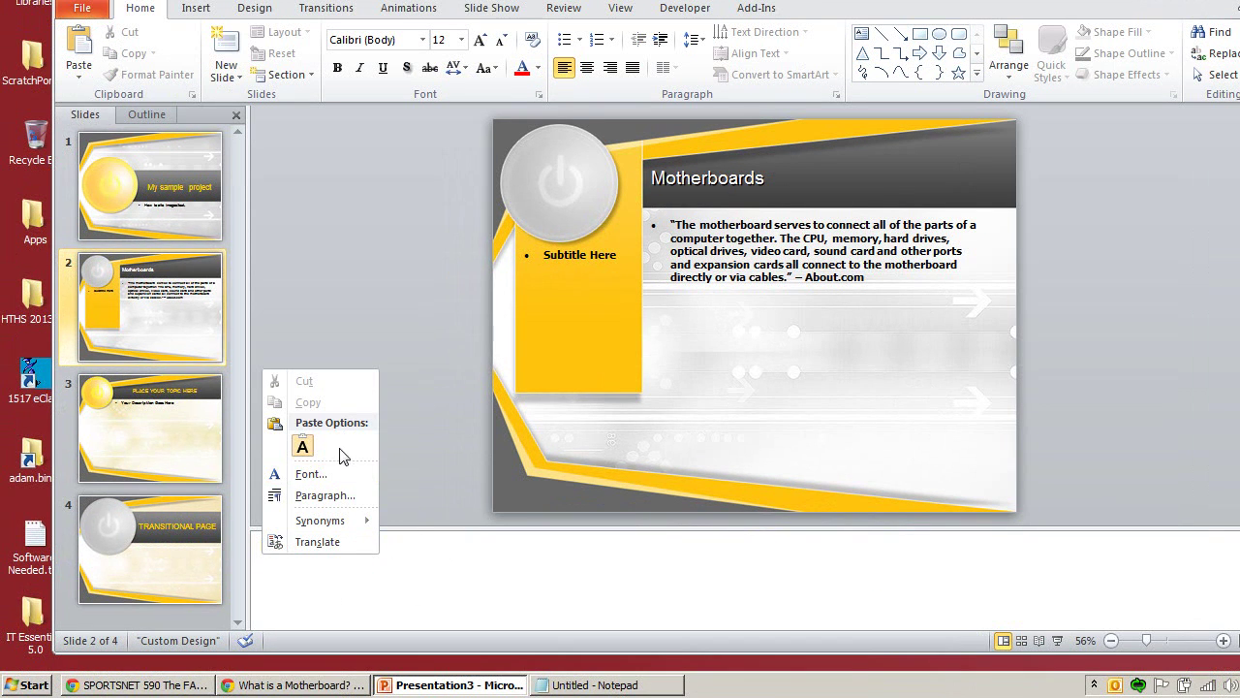
pyautogui.hotkey('ctrl', 'v')
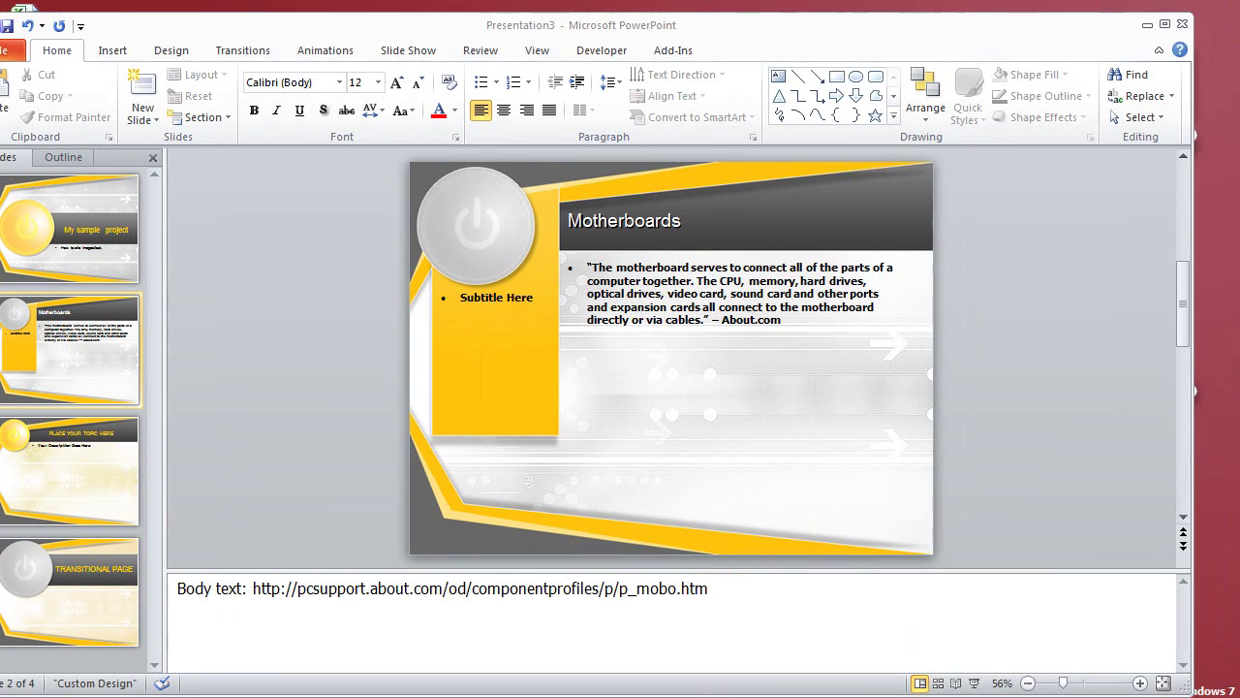
# Search Google Images for 'motherboard'
pyautogui.hotkey('alt', 'Tab')
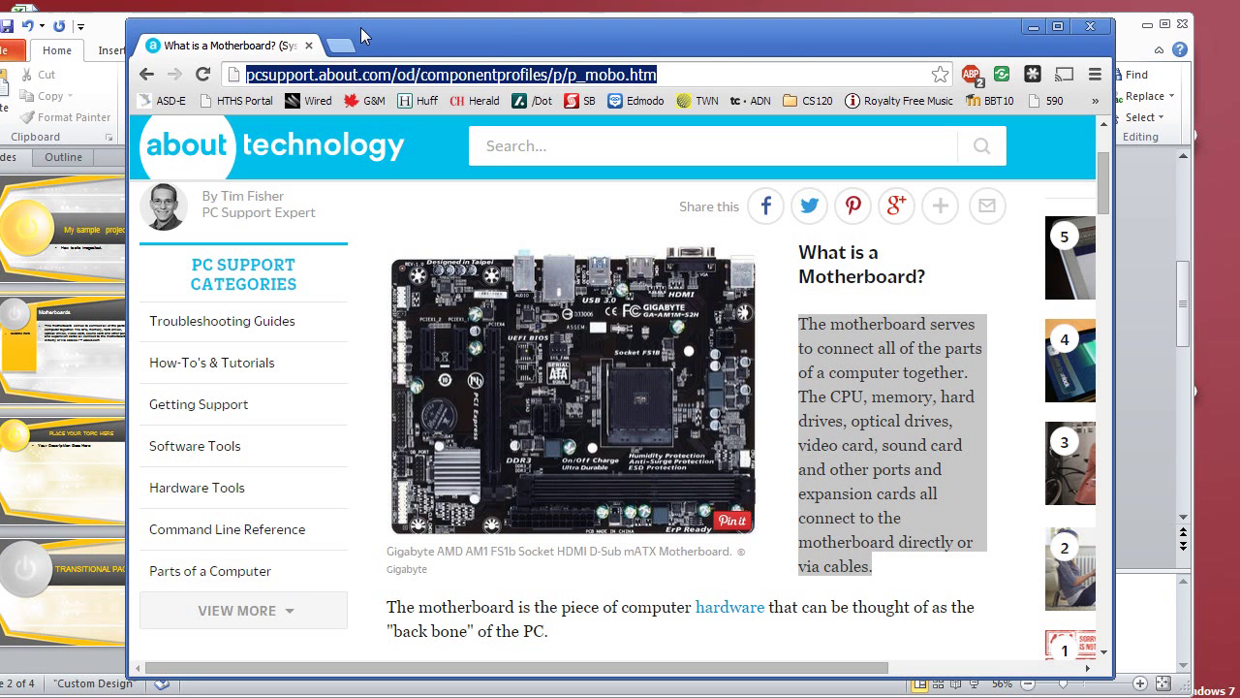
pyautogui.write('motherboard')
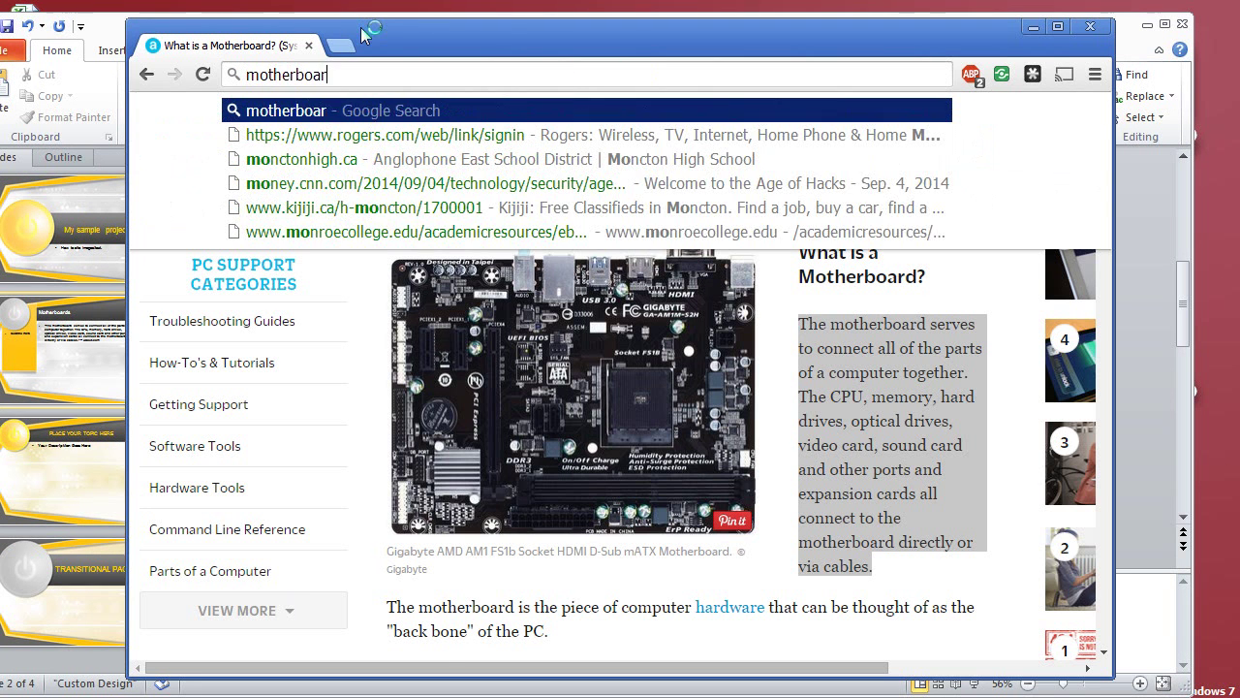
pyautogui.press('Return')
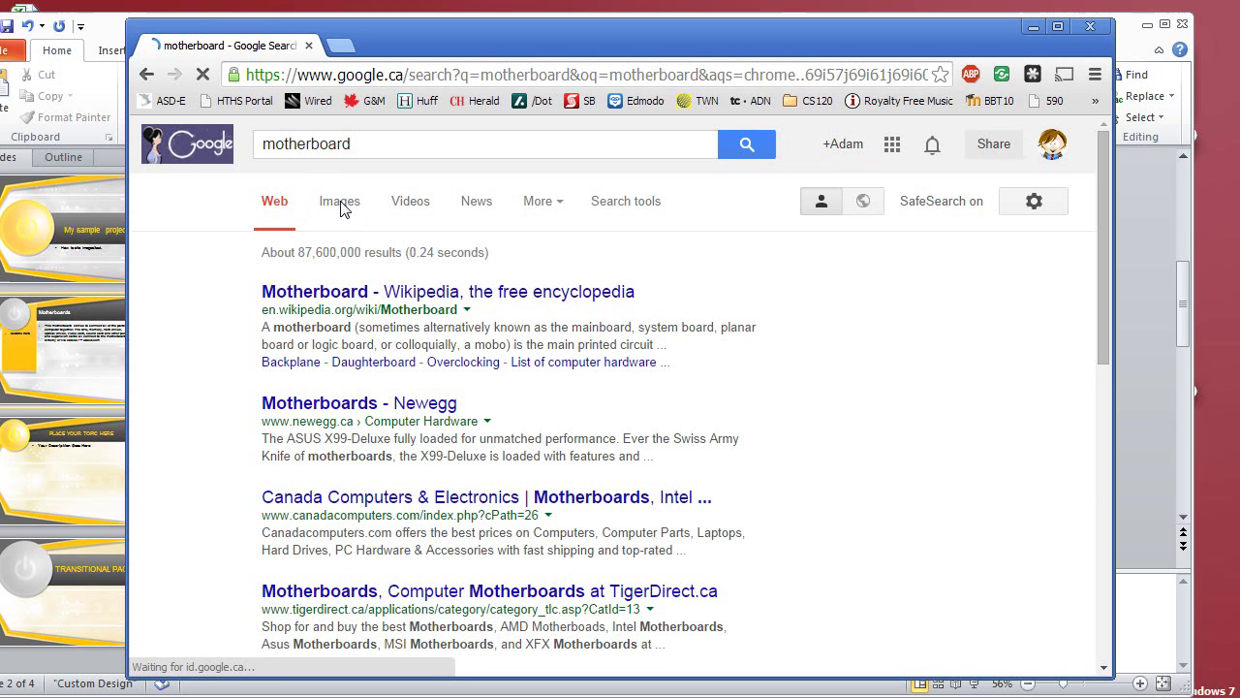
pyautogui.click(340, 208)
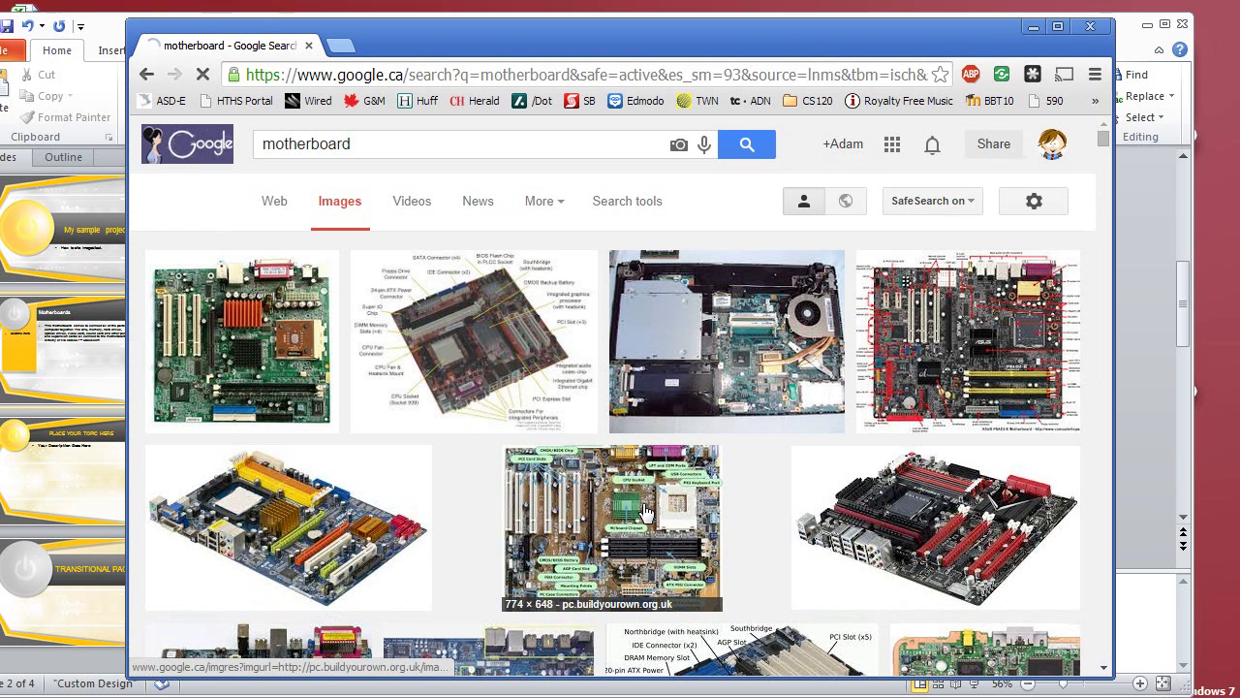
# Open the labelled buildyourown motherboard diagram full size and copy the image
pyautogui.click(644, 510)
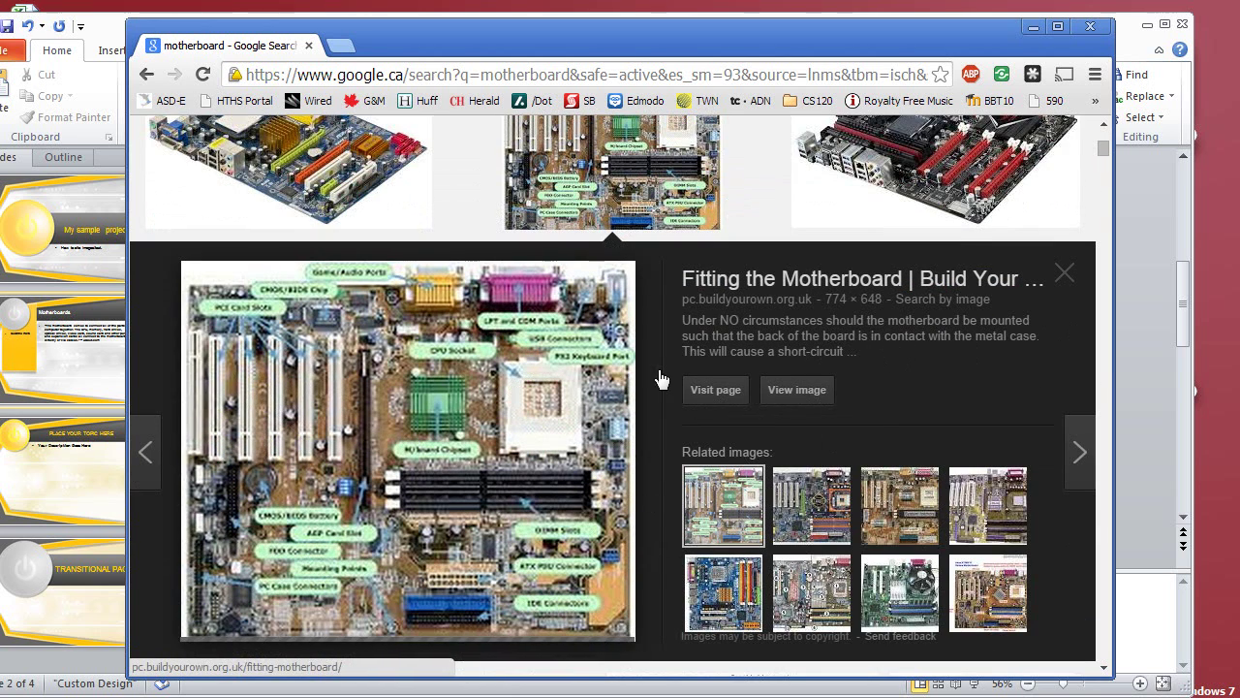
pyautogui.click(810, 394)
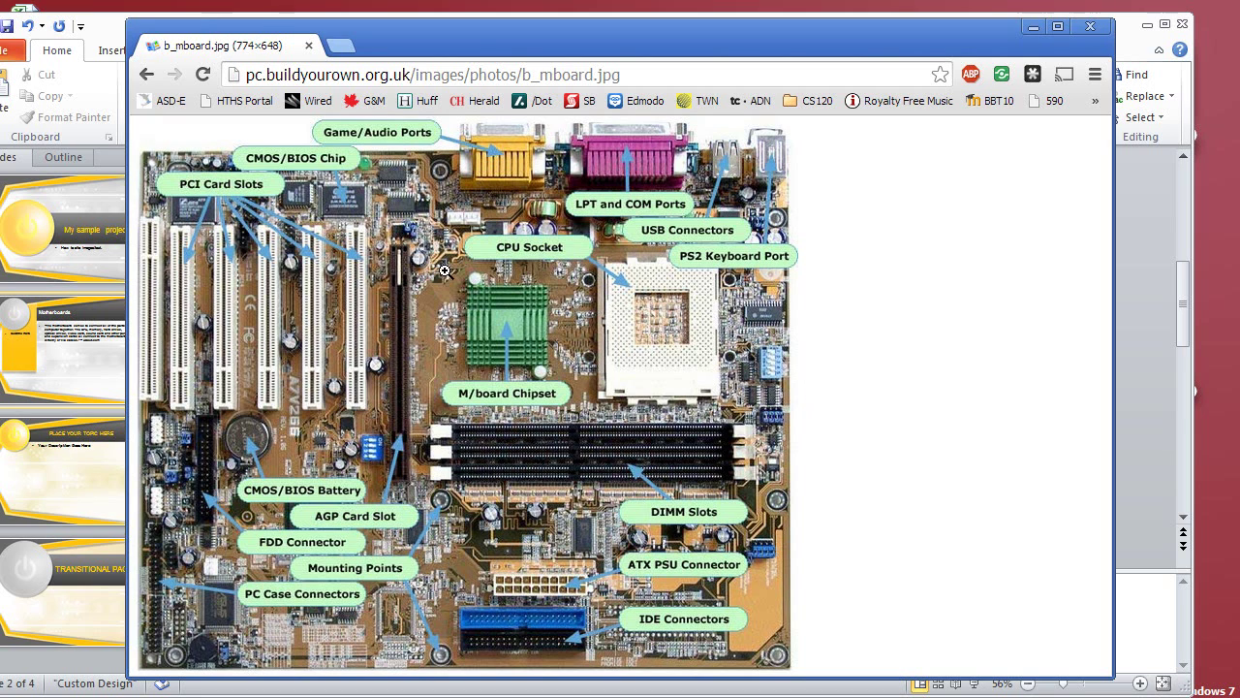
pyautogui.click(449, 73)
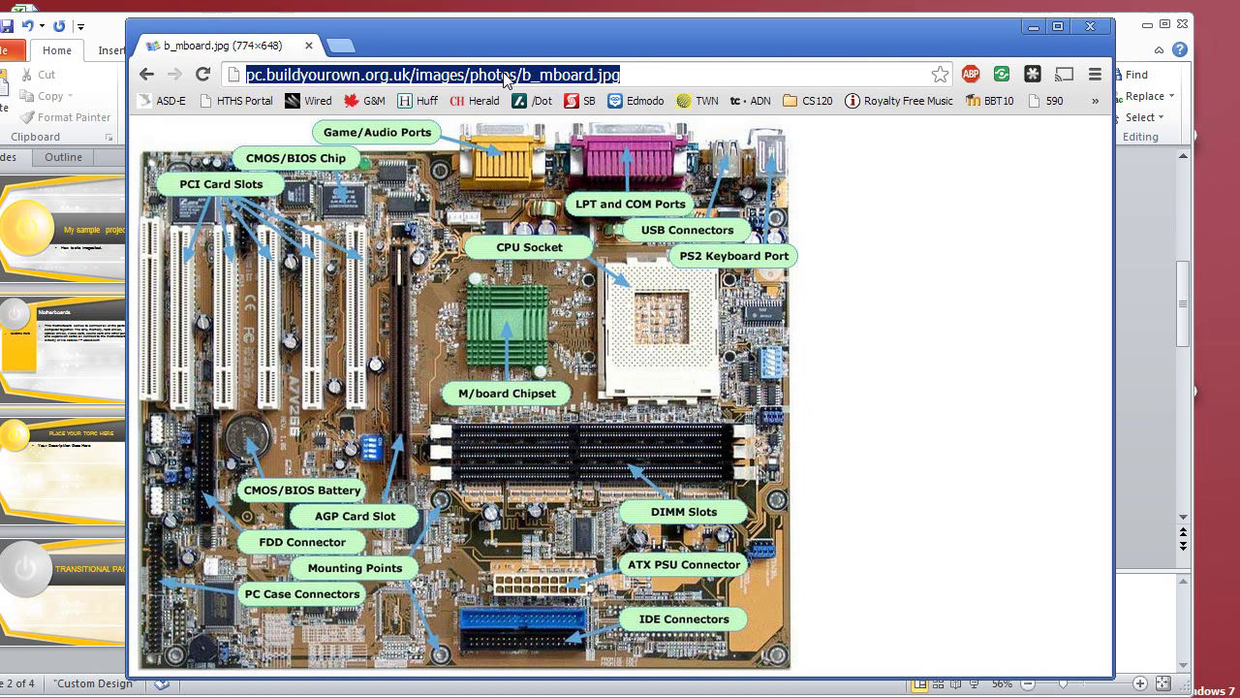
pyautogui.rightClick(488, 245)
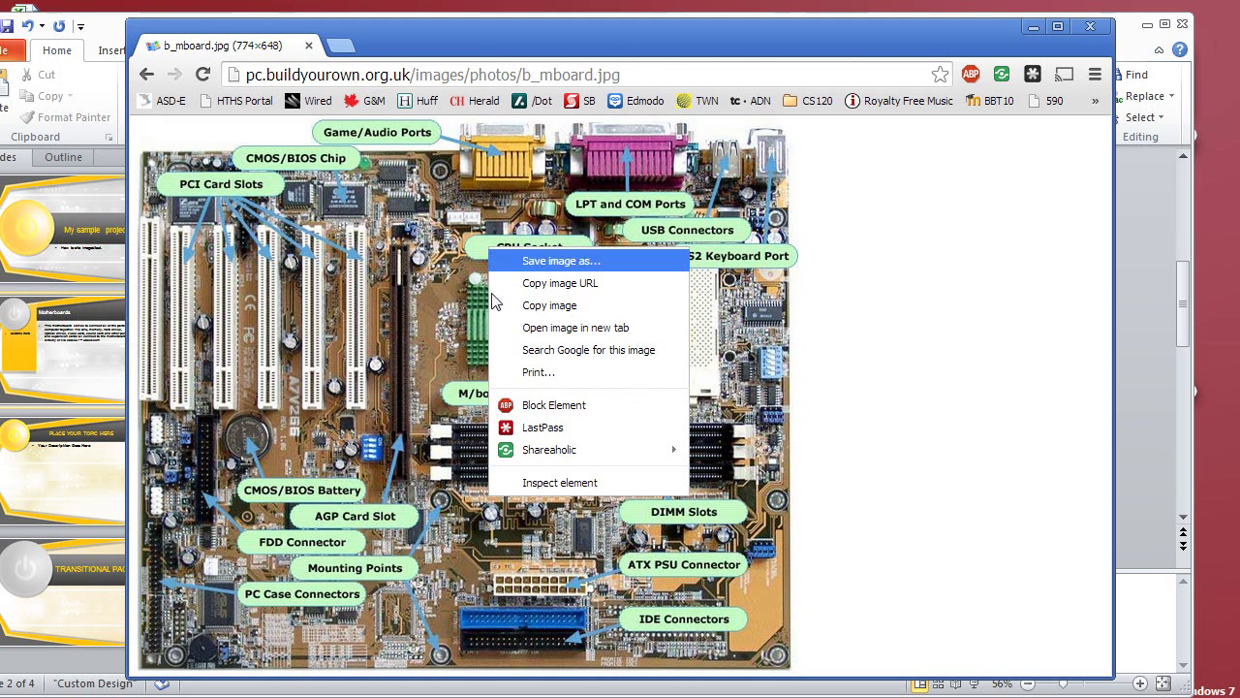
pyautogui.click(552, 306)
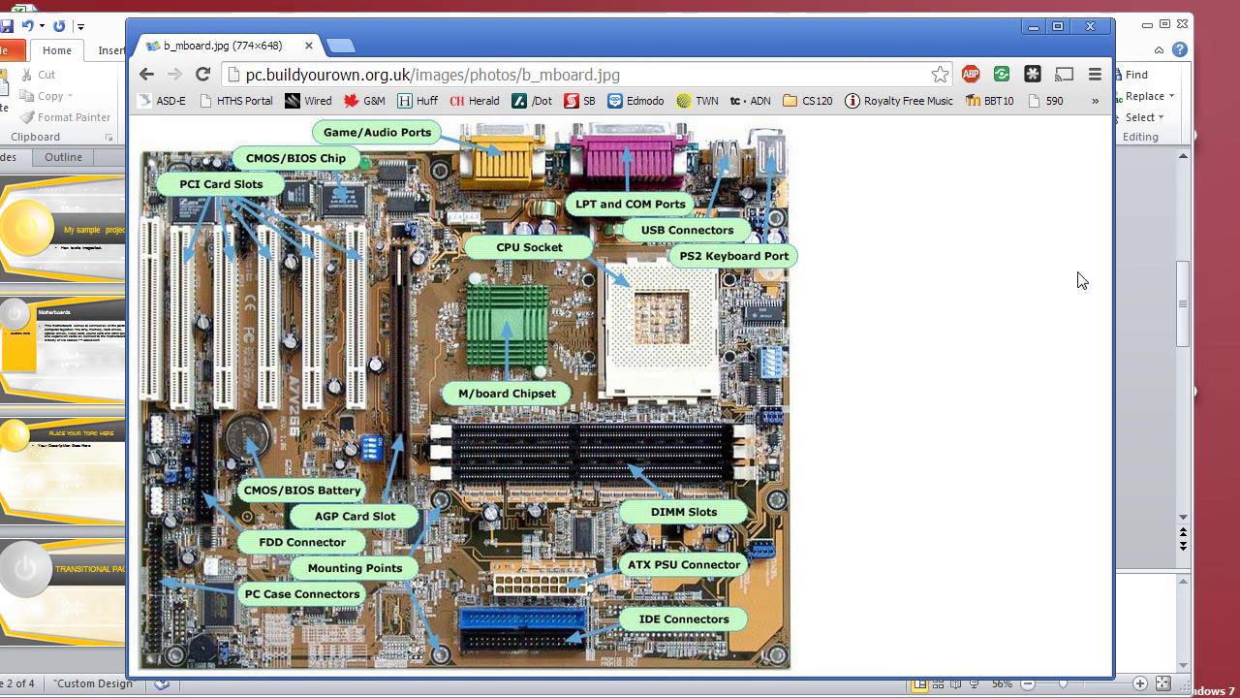
pyautogui.click(1145, 265)
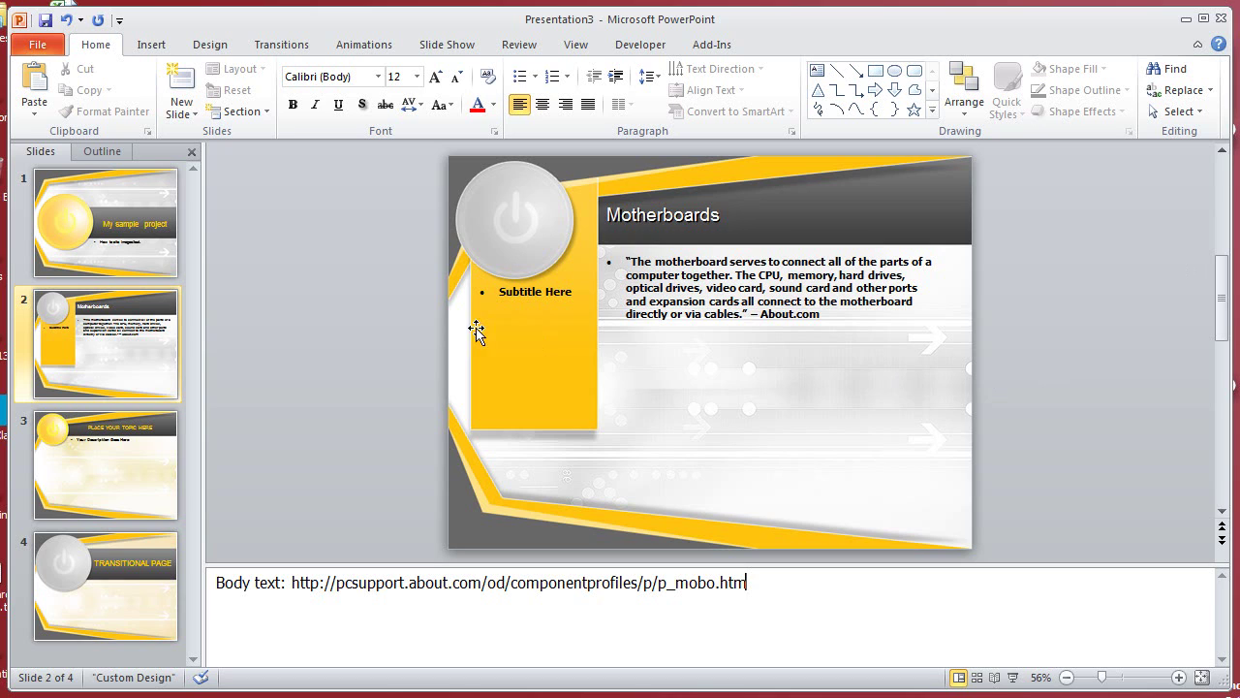
# Paste the copied motherboard diagram onto slide 2
pyautogui.click(1047, 338)
pyautogui.rightClick(1002, 324)
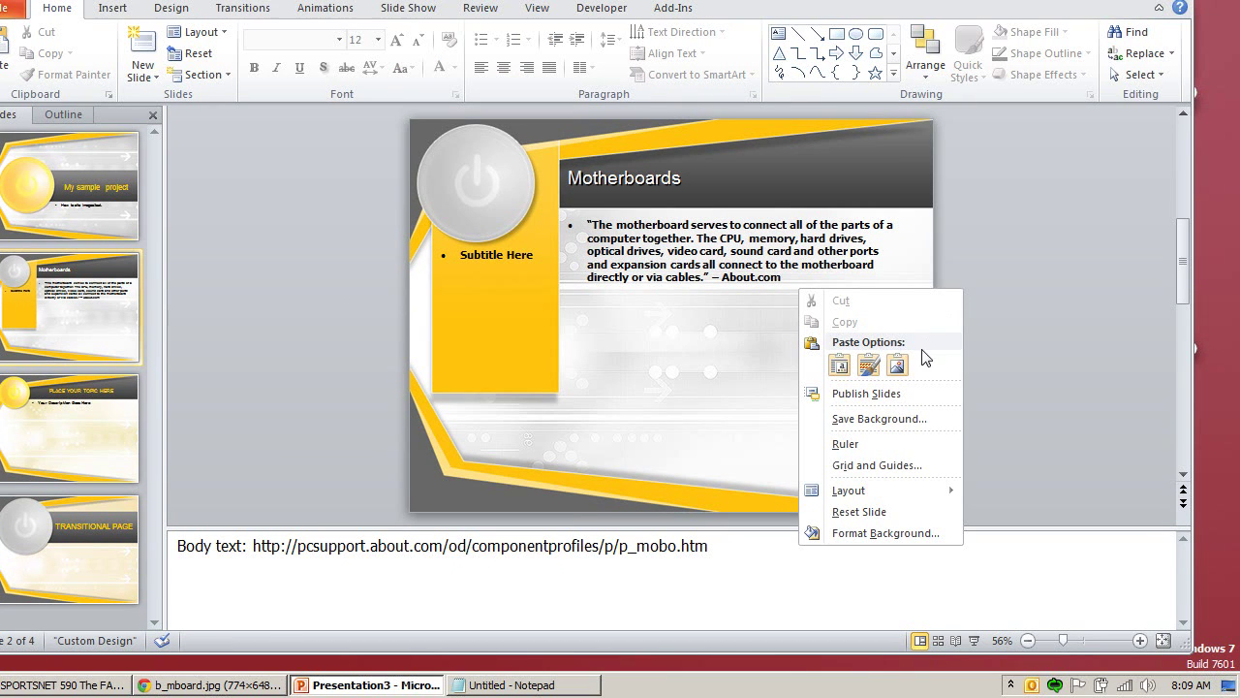
pyautogui.click(845, 370)
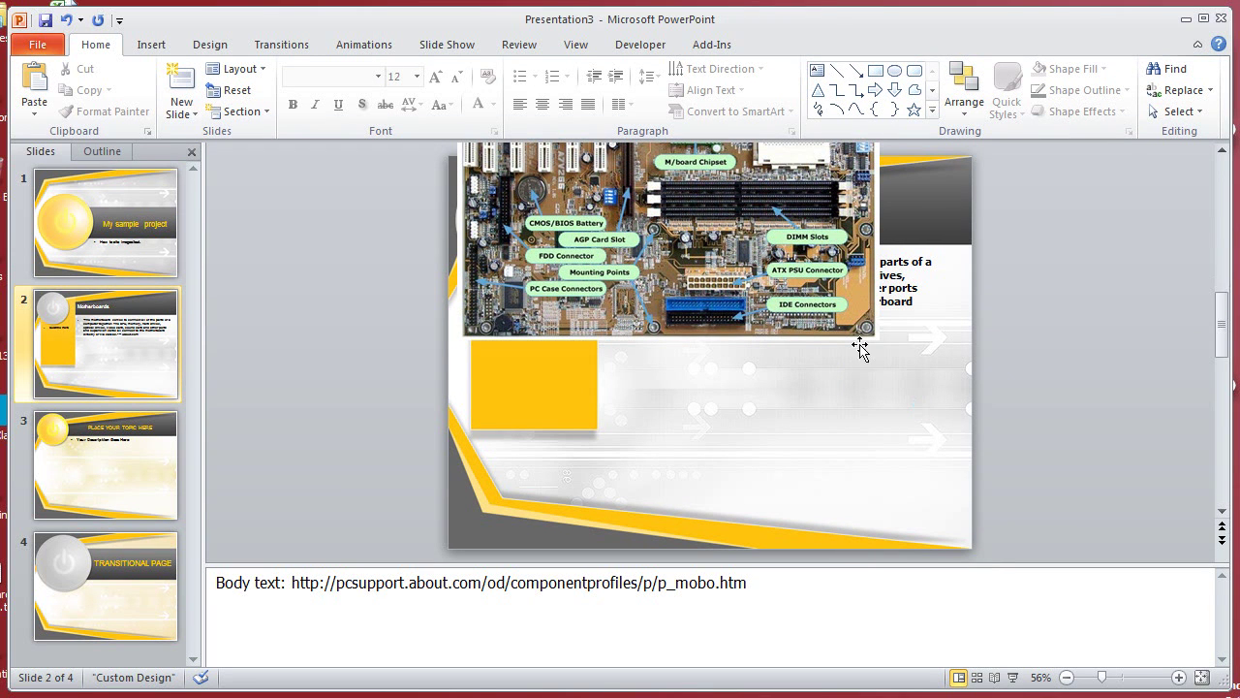
# Shrink the diagram and place it at the lower right, beneath the quotation
pyautogui.moveTo(869, 503); pyautogui.dragTo(817, 454)
pyautogui.moveTo(749, 366); pyautogui.dragTo(810, 431)
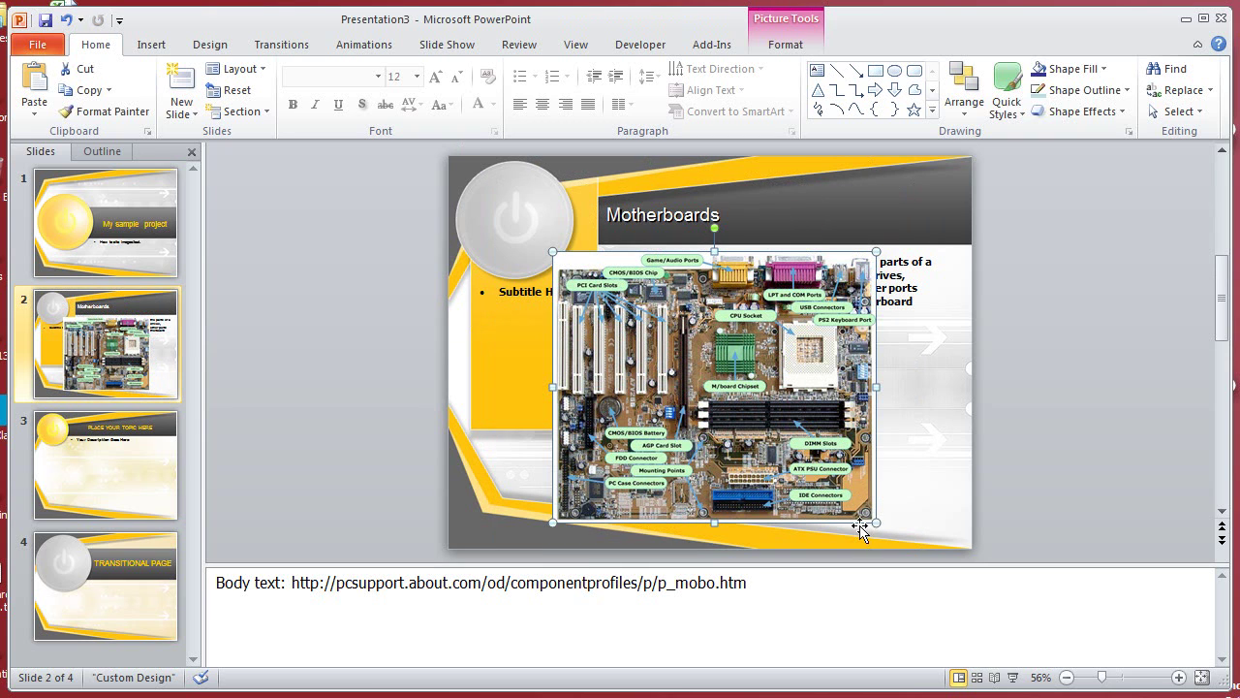
pyautogui.moveTo(870, 523); pyautogui.dragTo(828, 482)
pyautogui.moveTo(756, 382); pyautogui.dragTo(887, 453)
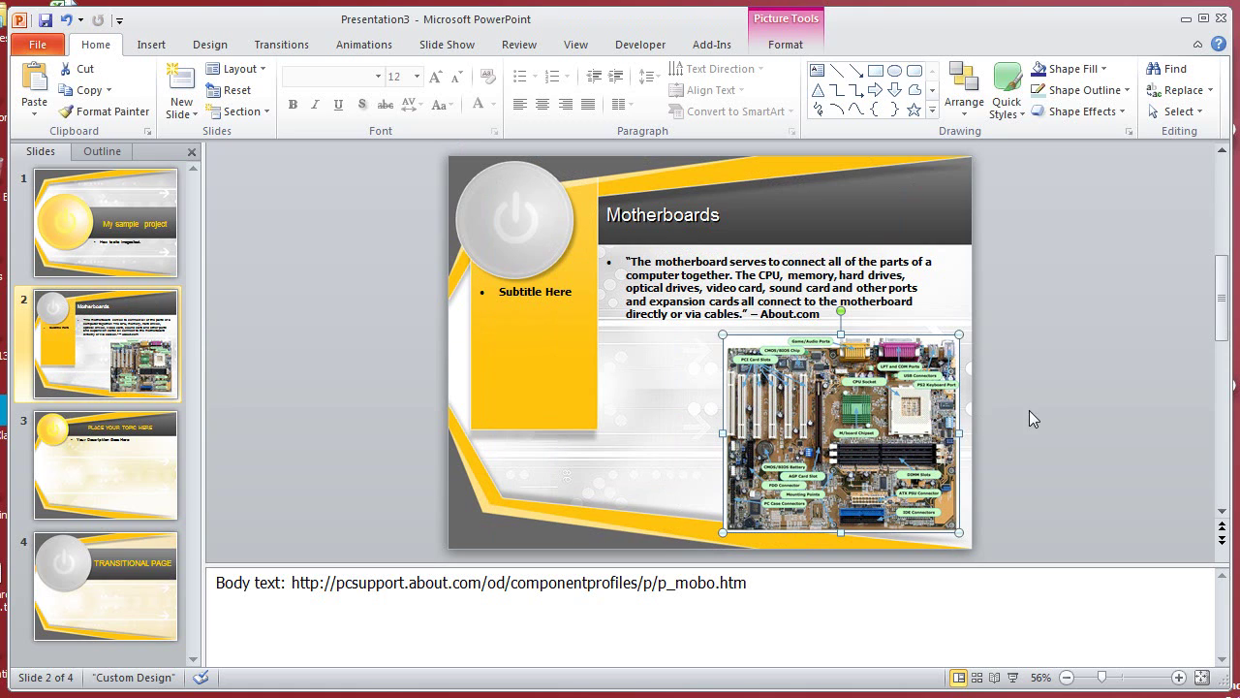
pyautogui.moveTo(908, 394); pyautogui.dragTo(910, 380)
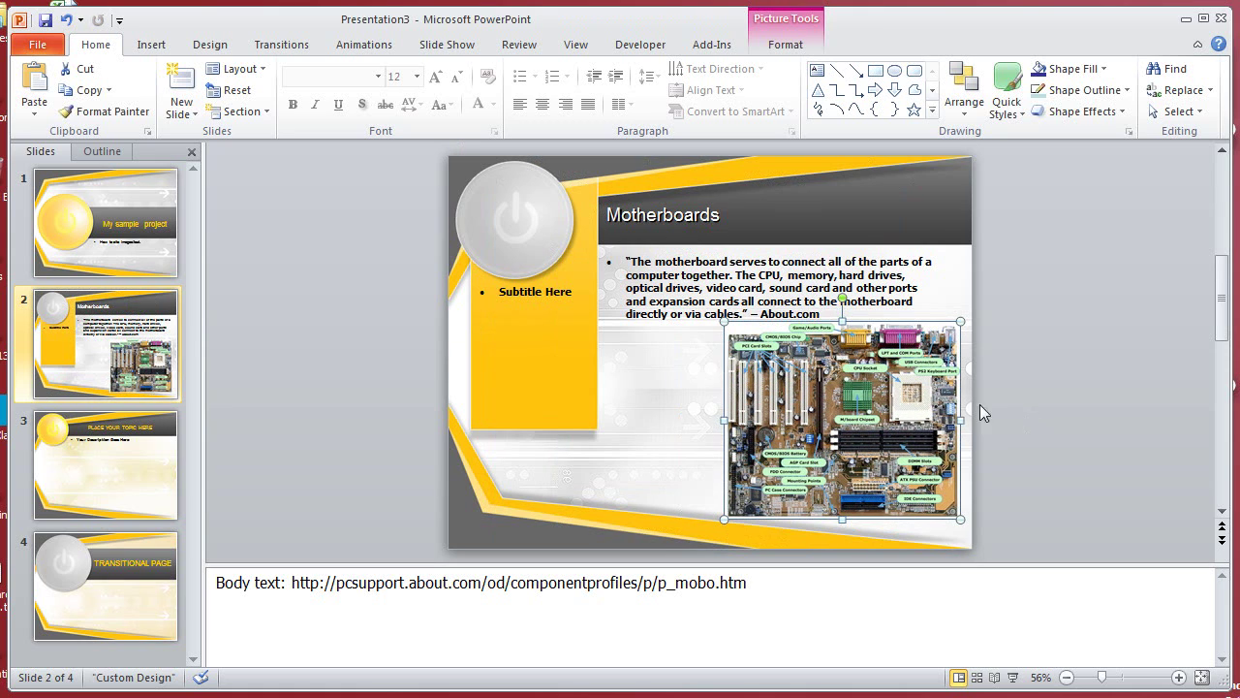
pyautogui.click(1048, 455)
pyautogui.moveTo(921, 432); pyautogui.dragTo(916, 443)
pyautogui.click(1021, 435)
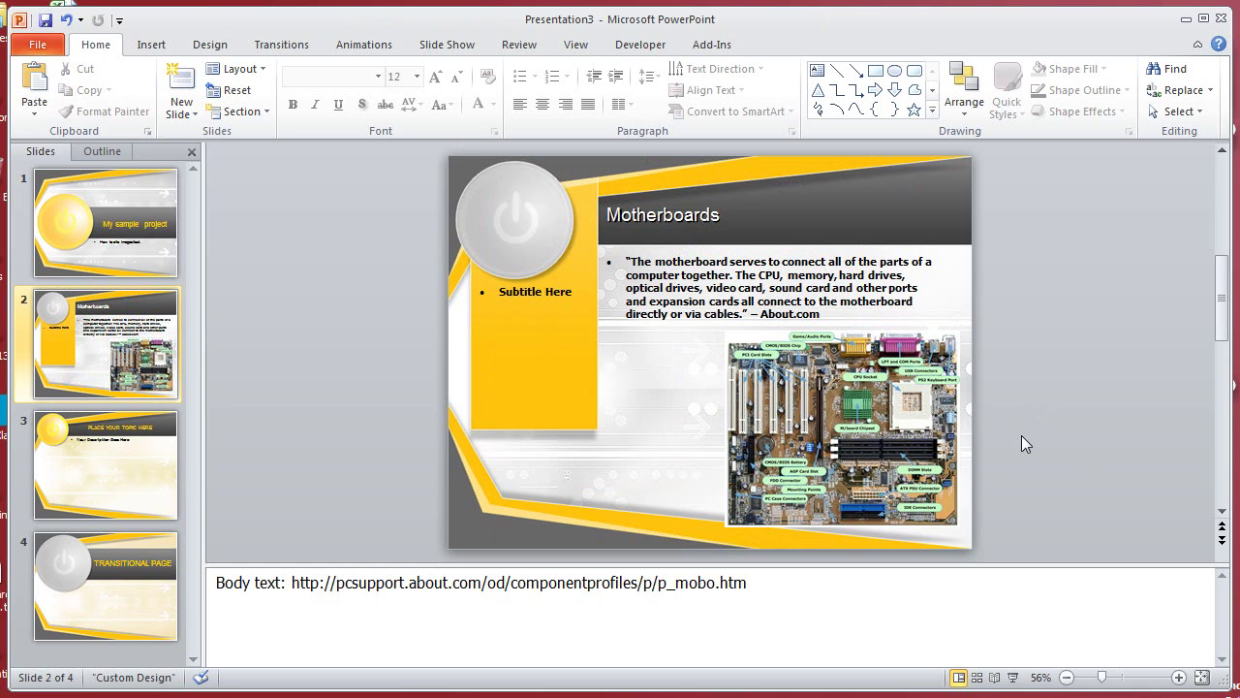
# Add the notes line 'Motherboard image:' followed by the b_mboard.jpg URL from pc.buildyourown.org.uk
pyautogui.click(773, 586)
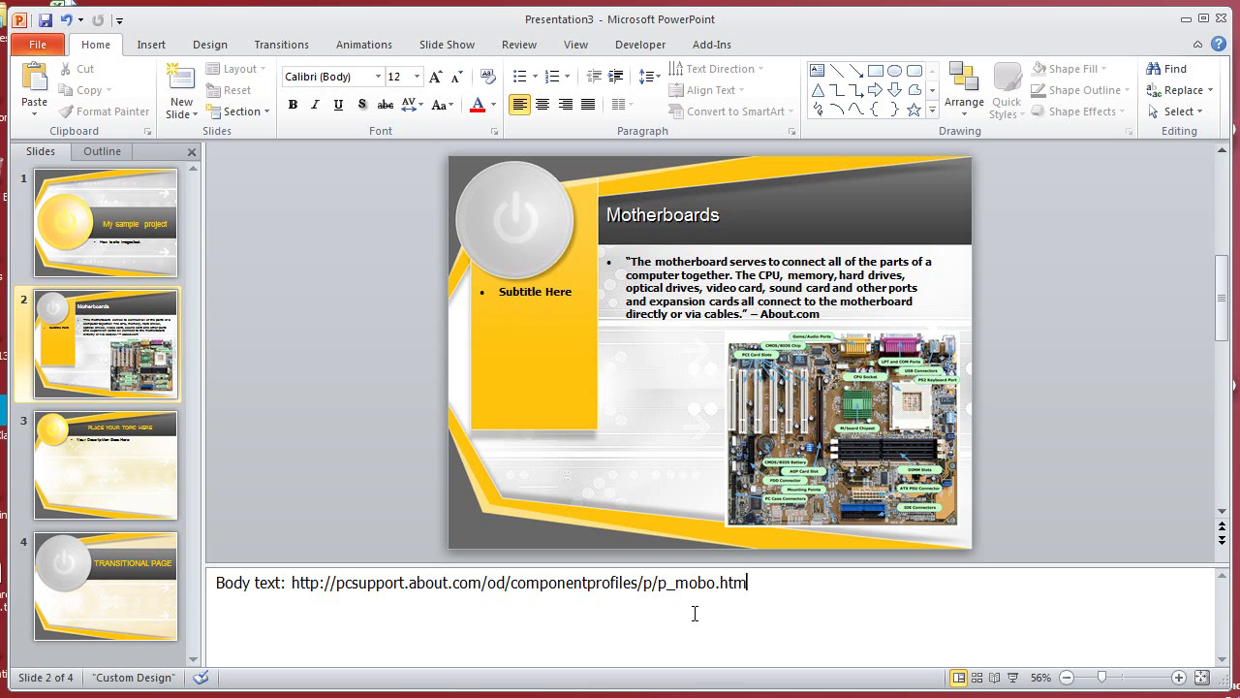
pyautogui.press('Return')
pyautogui.write('Motherboard image:')
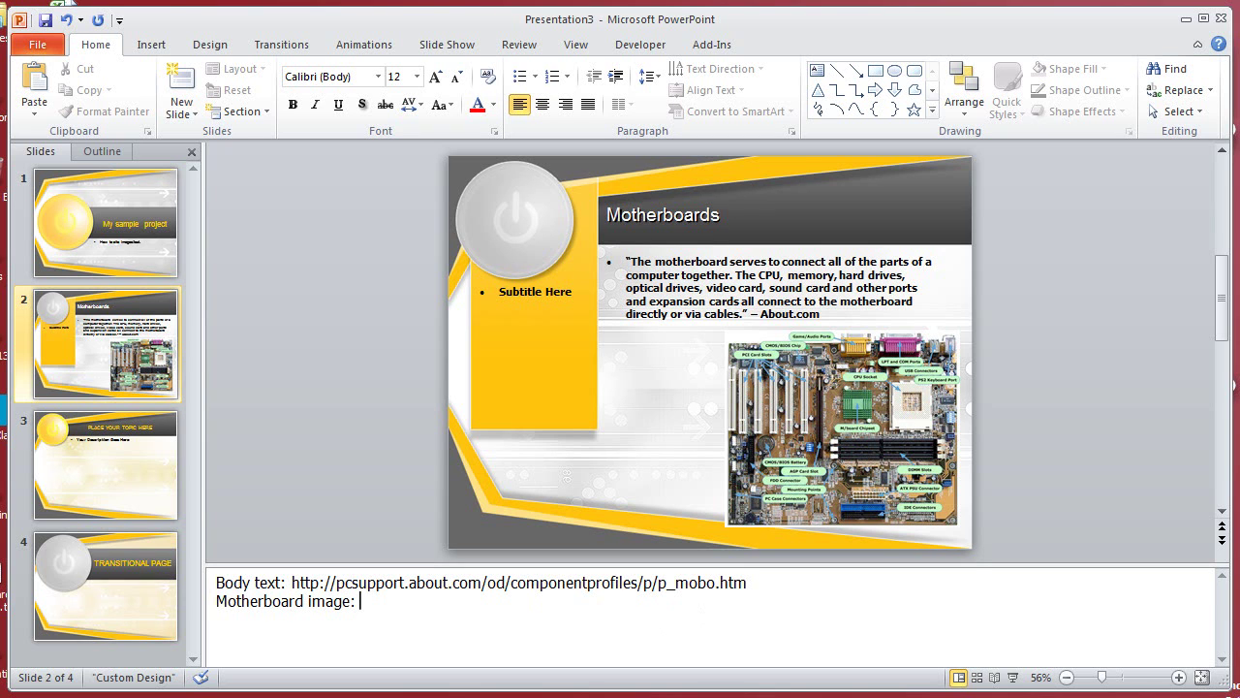
pyautogui.hotkey('alt', 'Tab')
pyautogui.click(424, 78)
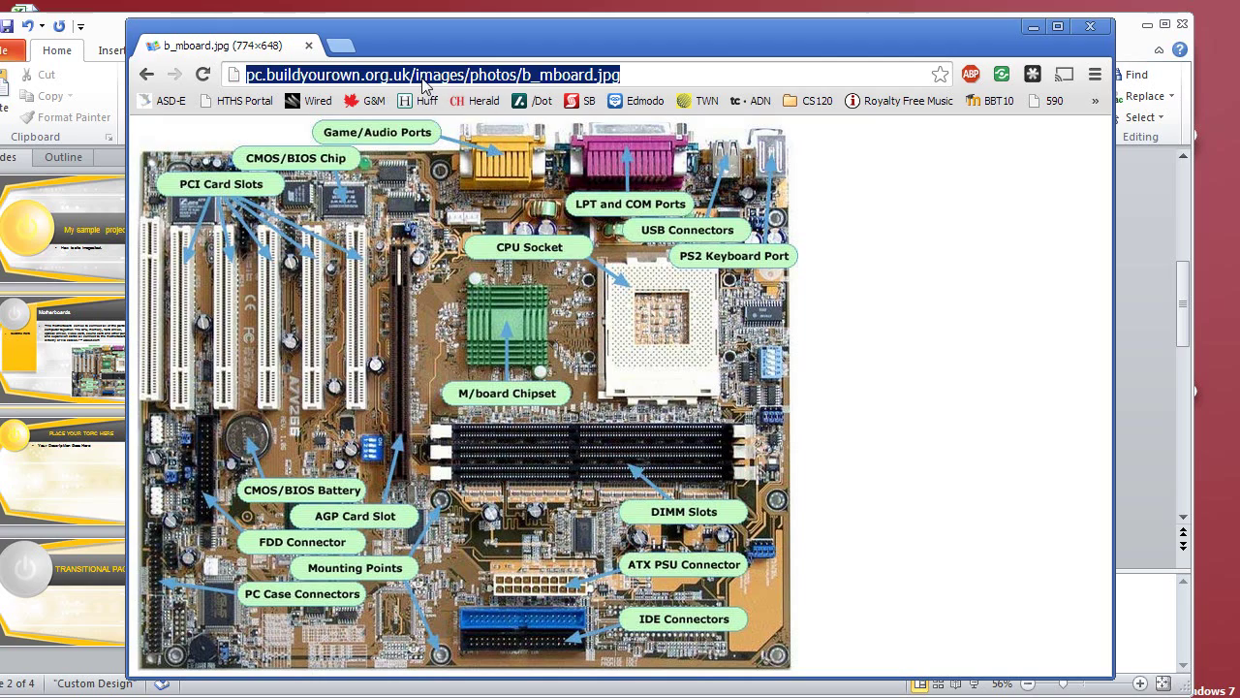
pyautogui.rightClick(423, 78)
pyautogui.click(473, 138)
pyautogui.hotkey('alt', 'Tab')
pyautogui.hotkey('alt', 'Tab')
pyautogui.hotkey('alt', 'Tab')
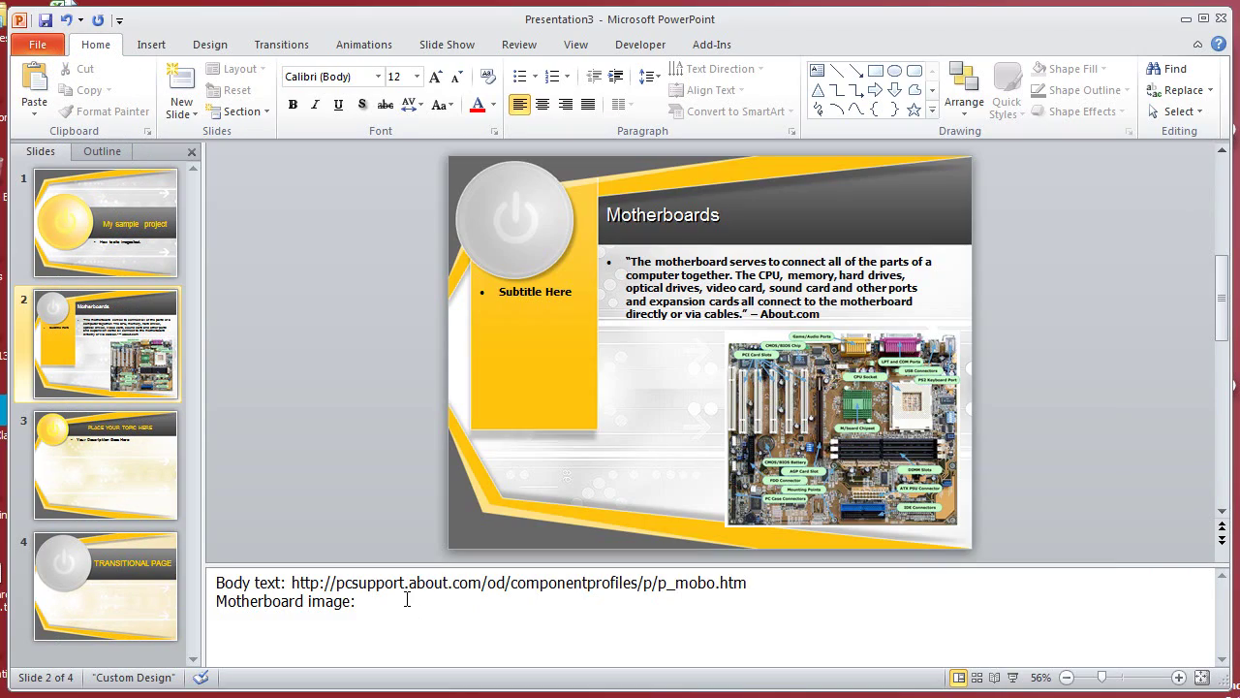
pyautogui.hotkey('ctrl', 'v')
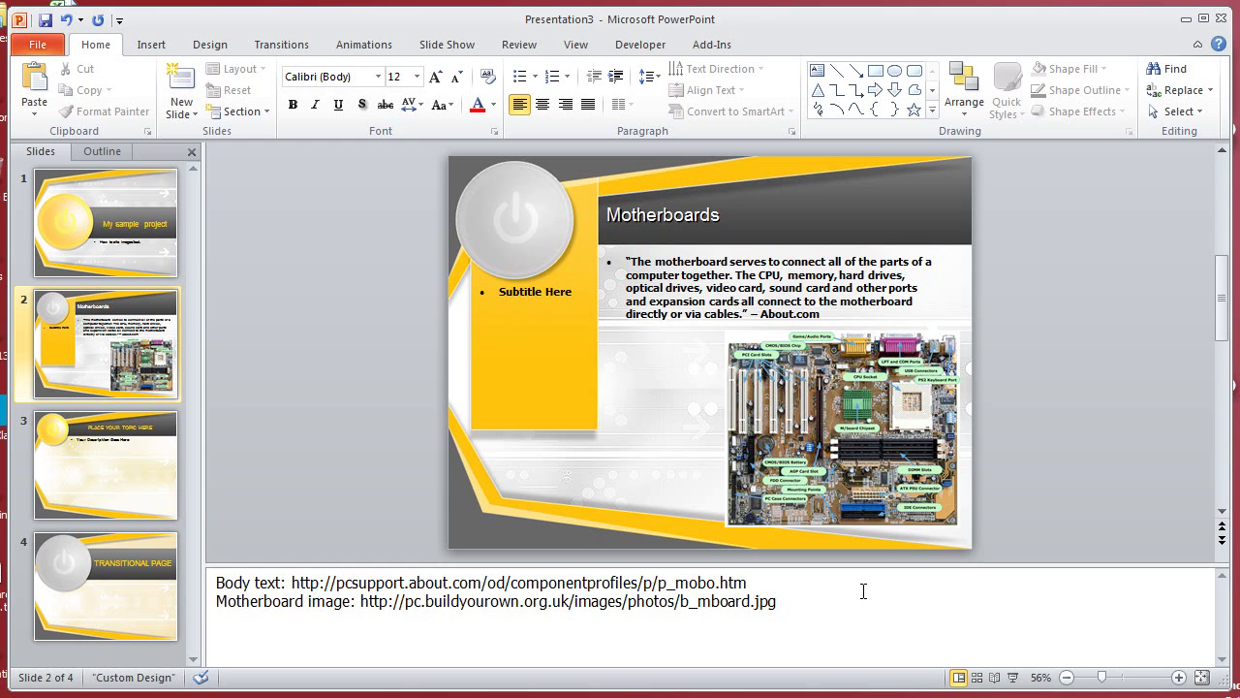